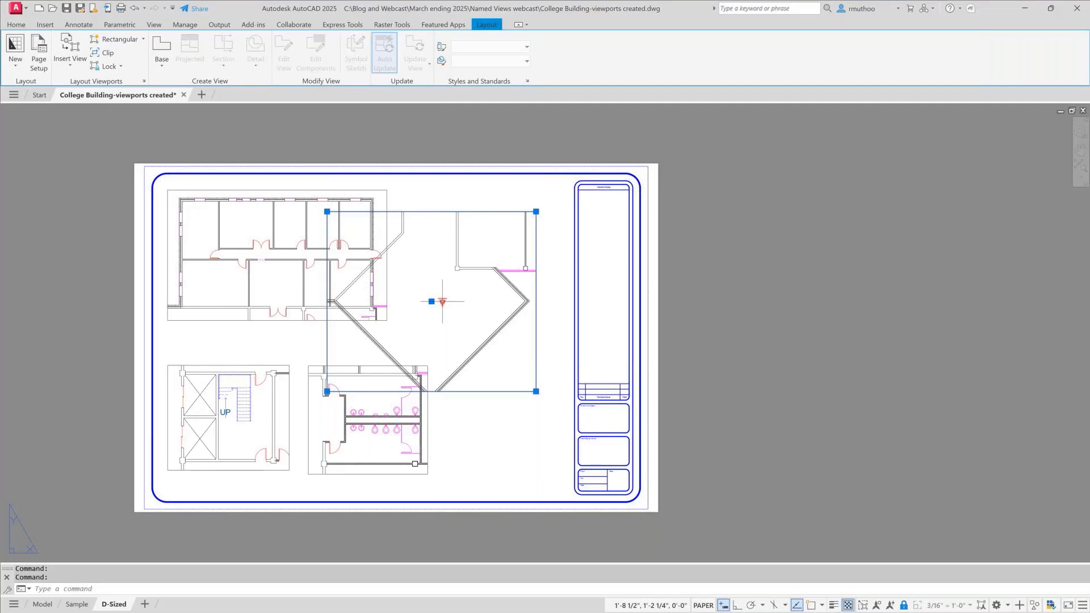
- Set the diamond-shaped room viewport's scale to 1/8" = 1'-0" and move it to the empty upper-right area of the sheet
{"action": "left_click", "coordinate": [442, 301]}
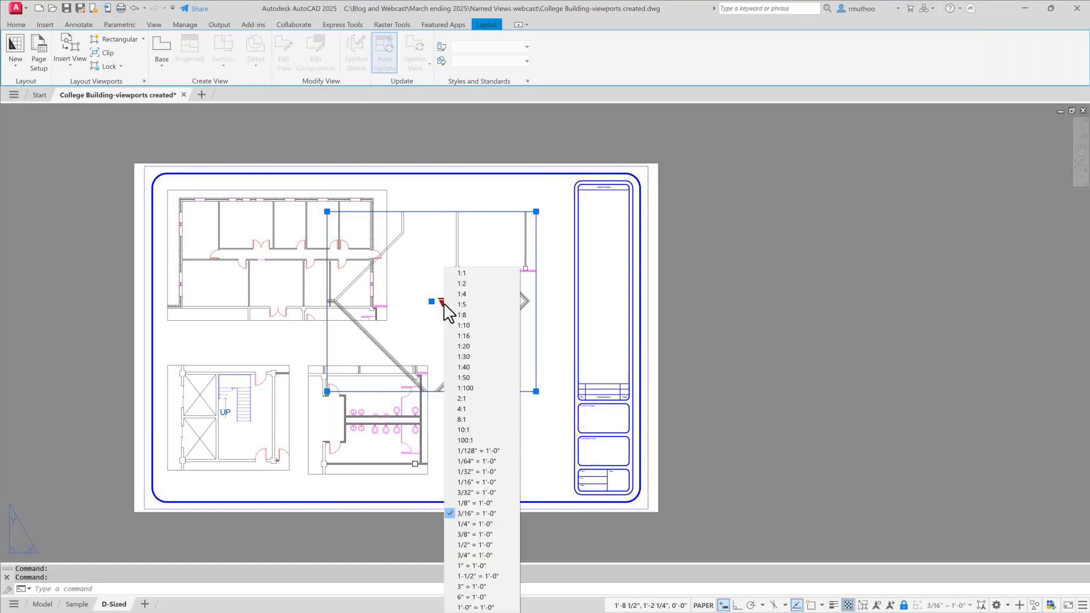
{"action": "left_click", "coordinate": [466, 503]}
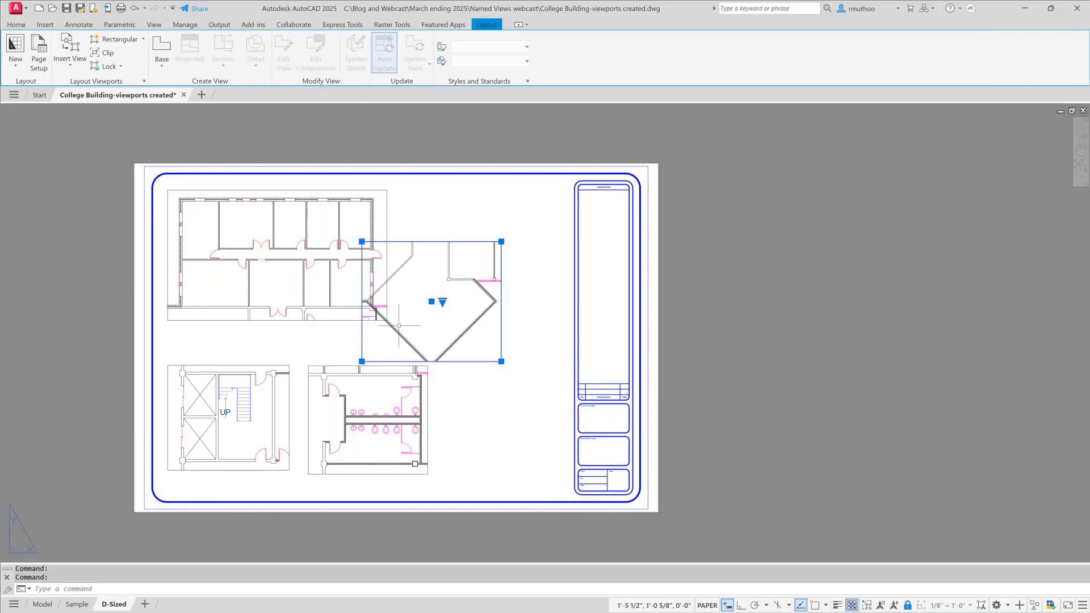
{"action": "left_click", "coordinate": [432, 301]}
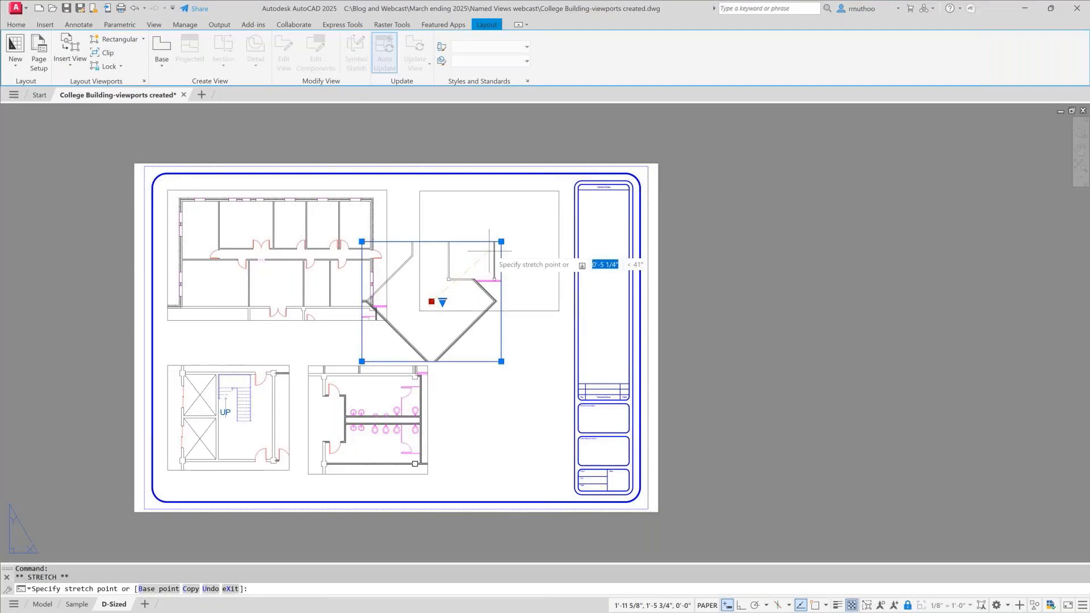
{"action": "left_click", "coordinate": [489, 250]}
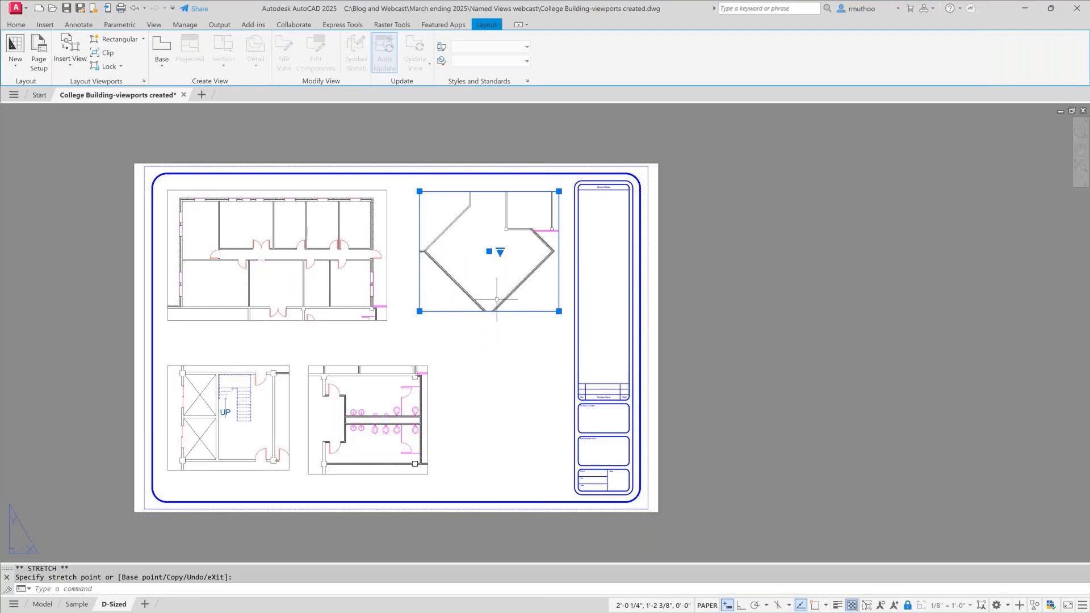
- Stretch the diamond-shaped room viewport's lower edge down about 7/8" so it frames the whole bottom corner of the room
{"action": "left_click", "coordinate": [419, 311]}
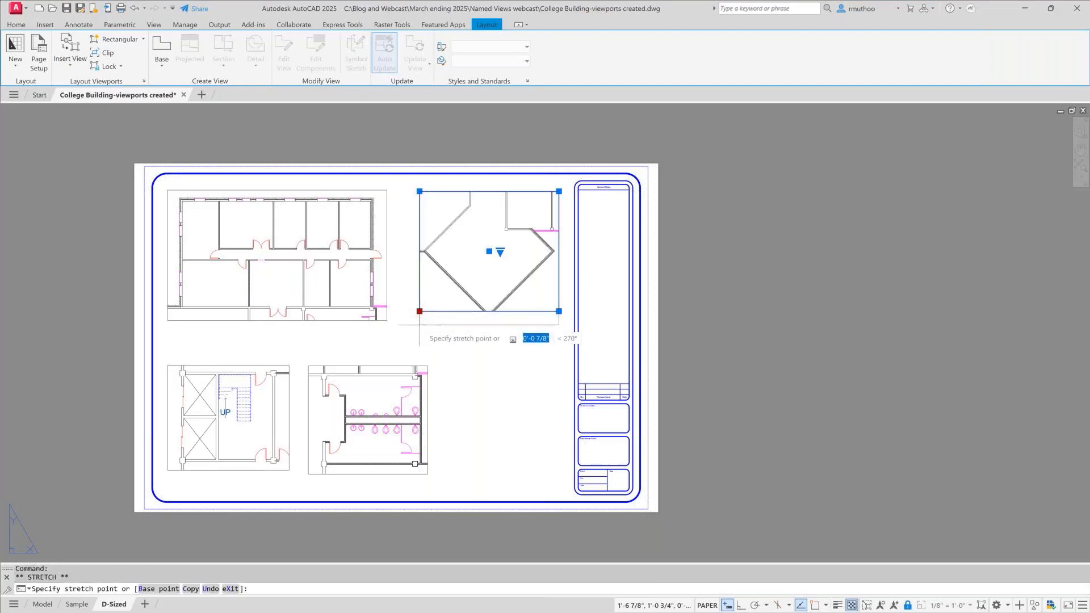
{"action": "left_click", "coordinate": [420, 323]}
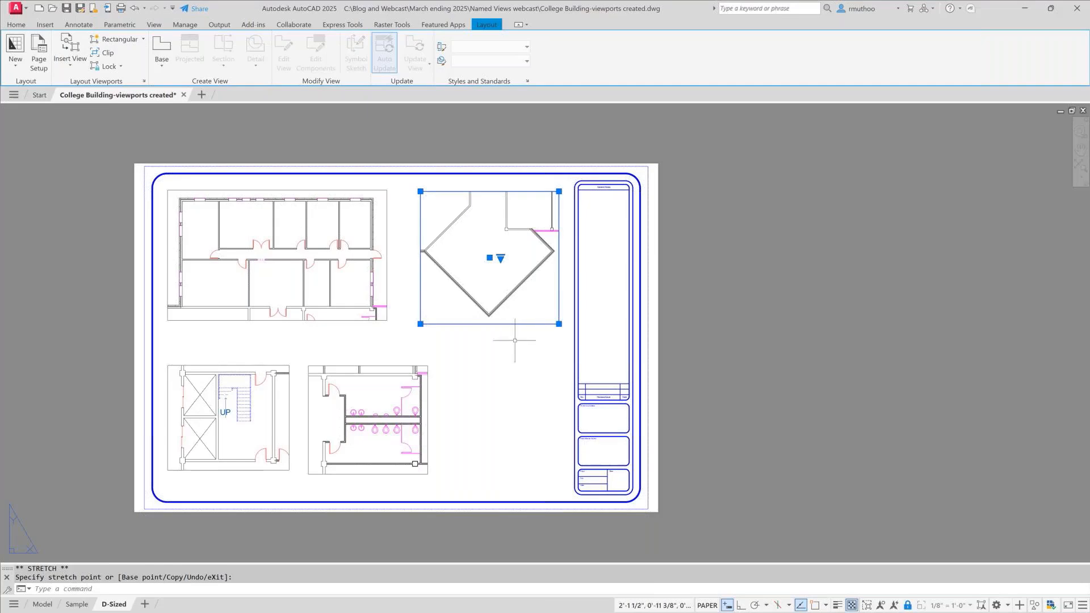
{"action": "key", "text": "Escape"}
{"action": "left_click", "coordinate": [522, 365]}
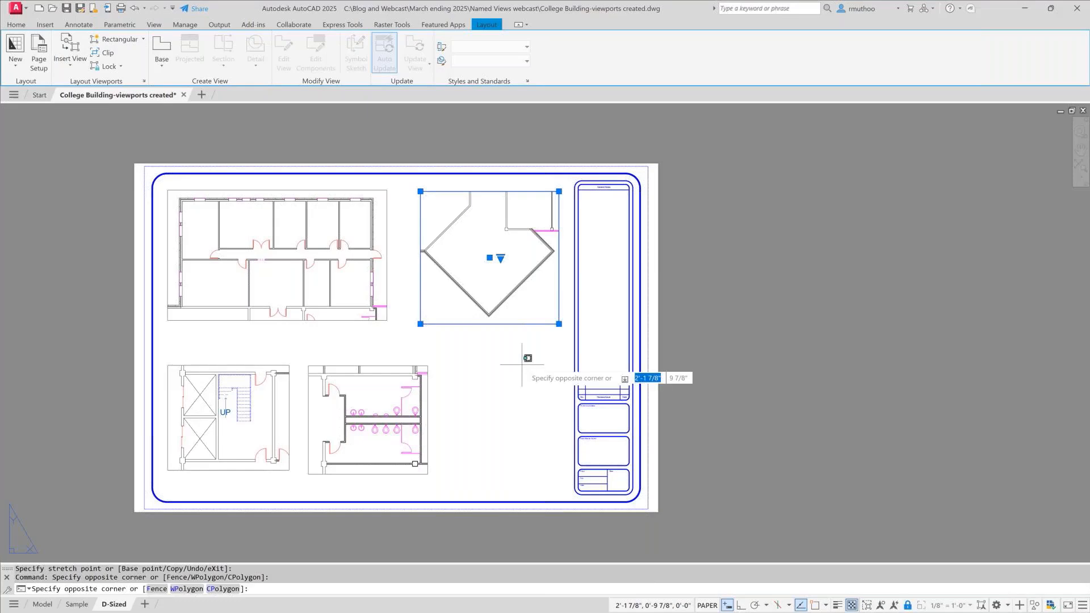
{"action": "key", "text": "Escape"}
{"action": "key", "text": "Escape"}
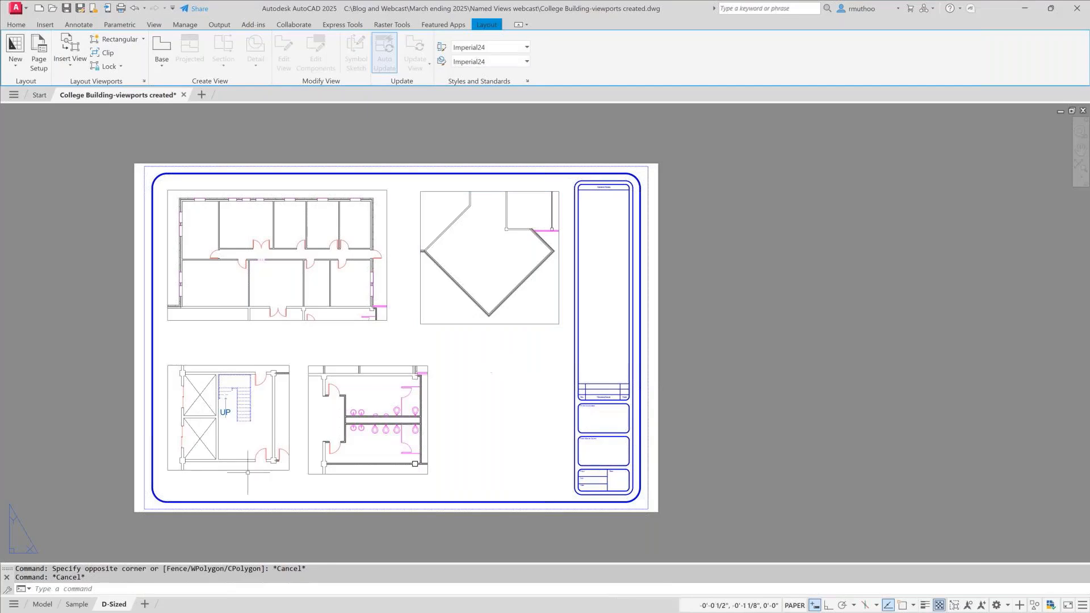
- Create a copy of the D-Sized layout, placed at the end of the layouts
{"action": "right_click", "coordinate": [115, 605]}
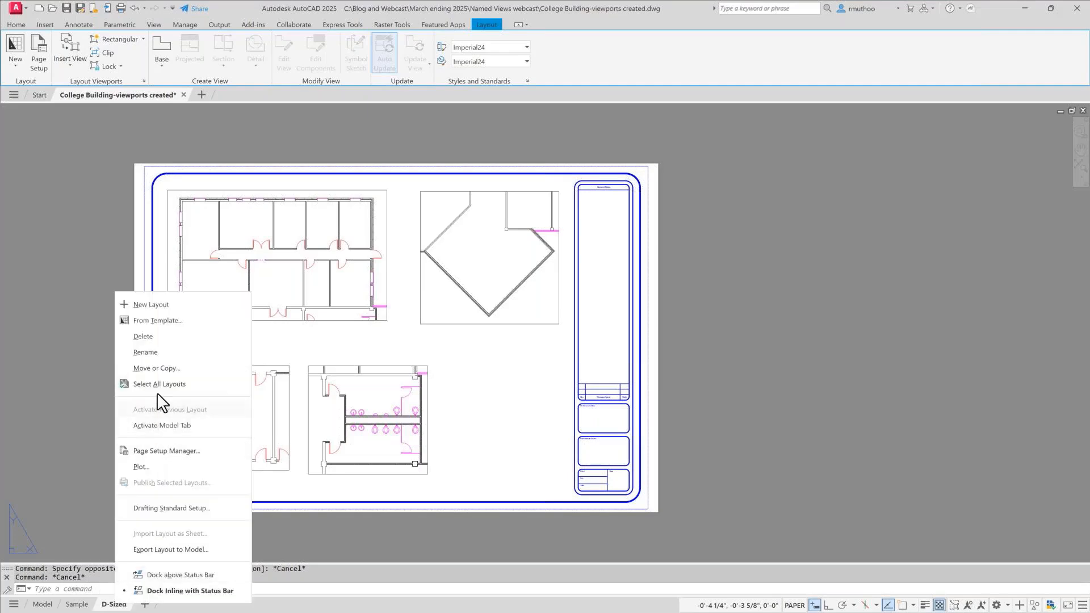
{"action": "left_click", "coordinate": [157, 369]}
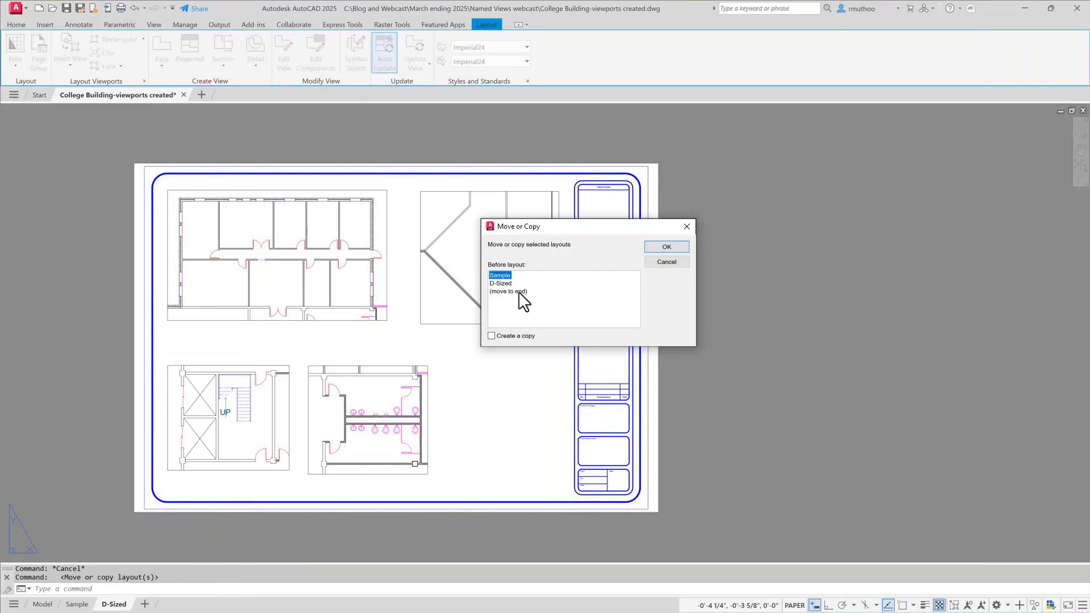
{"action": "left_click", "coordinate": [514, 292]}
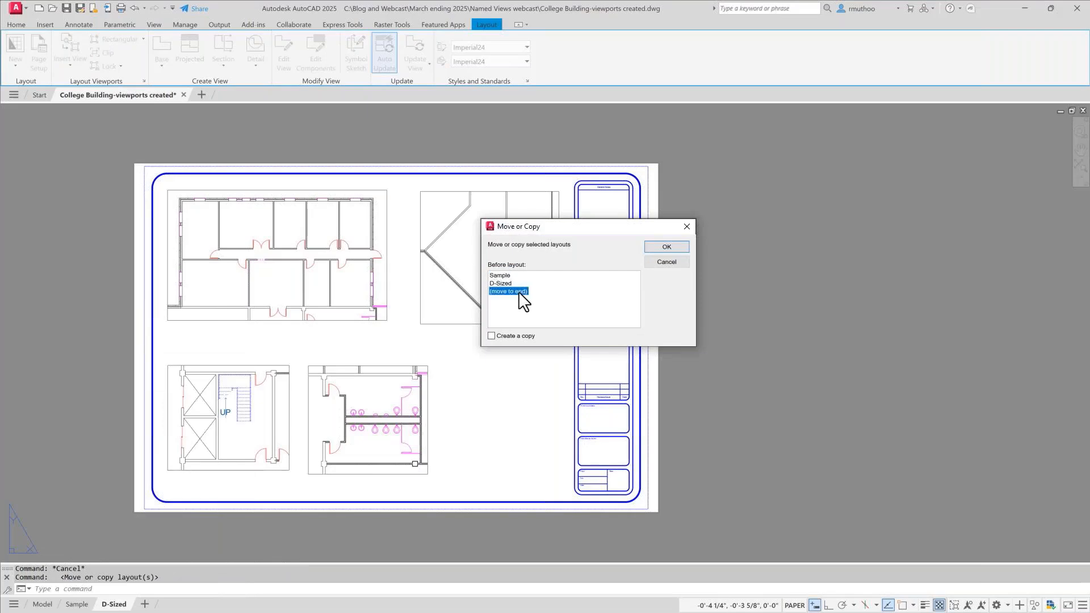
{"action": "left_click", "coordinate": [492, 336]}
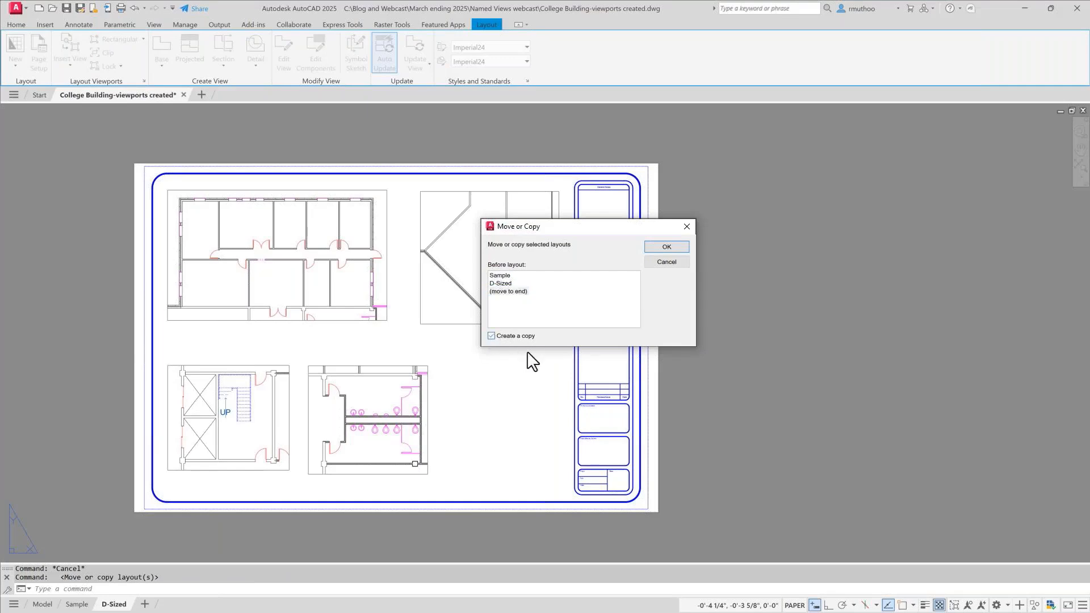
{"action": "left_click", "coordinate": [670, 248]}
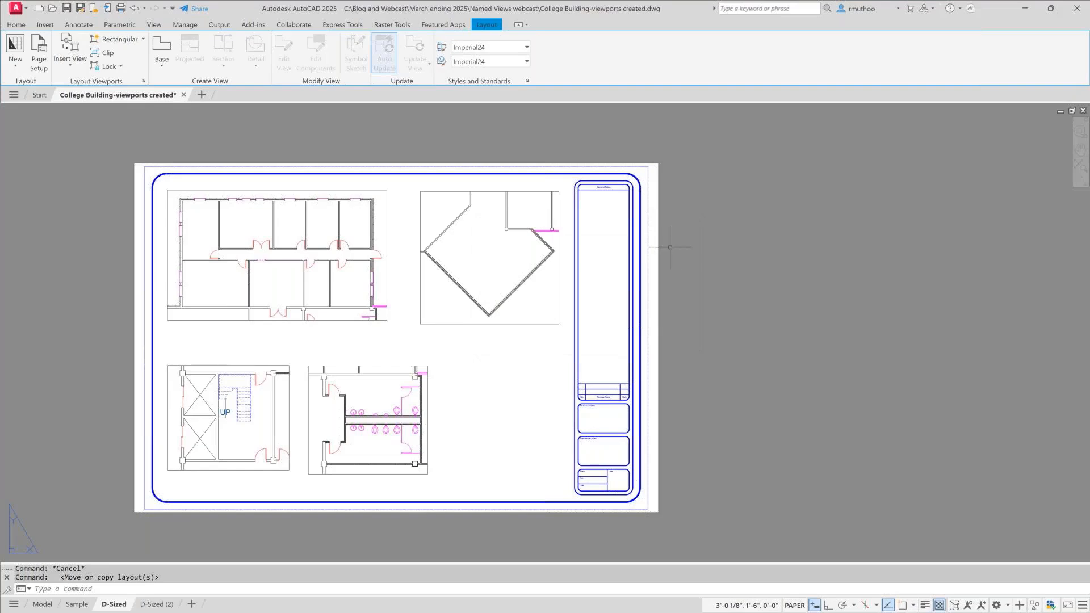
- Rename the copied D-Sized layout as Offices
{"action": "mouse_move", "coordinate": [145, 609]}
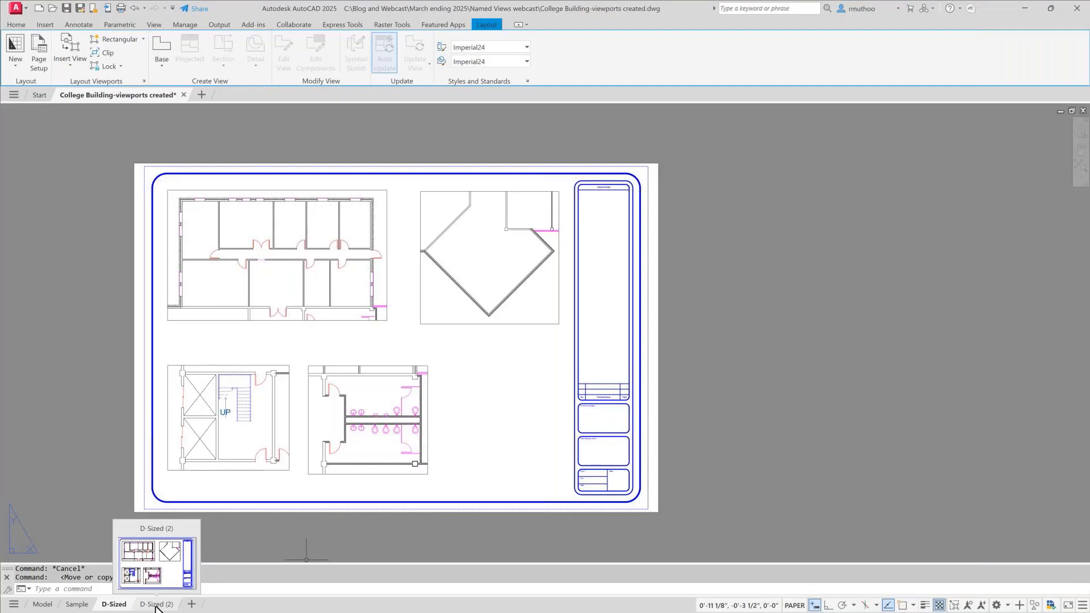
{"action": "right_click", "coordinate": [157, 607]}
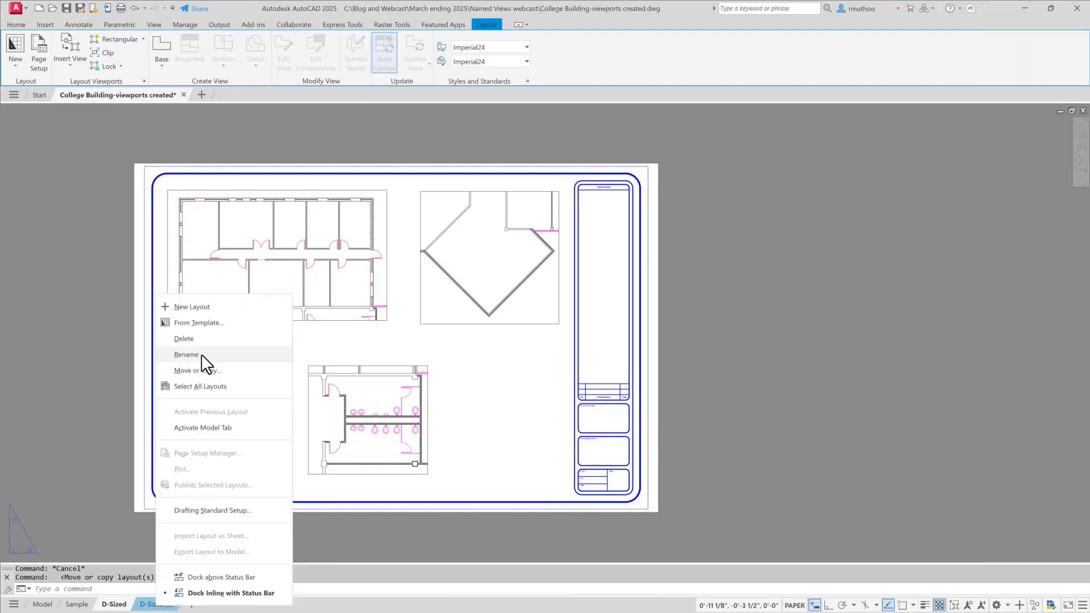
{"action": "left_click", "coordinate": [188, 355]}
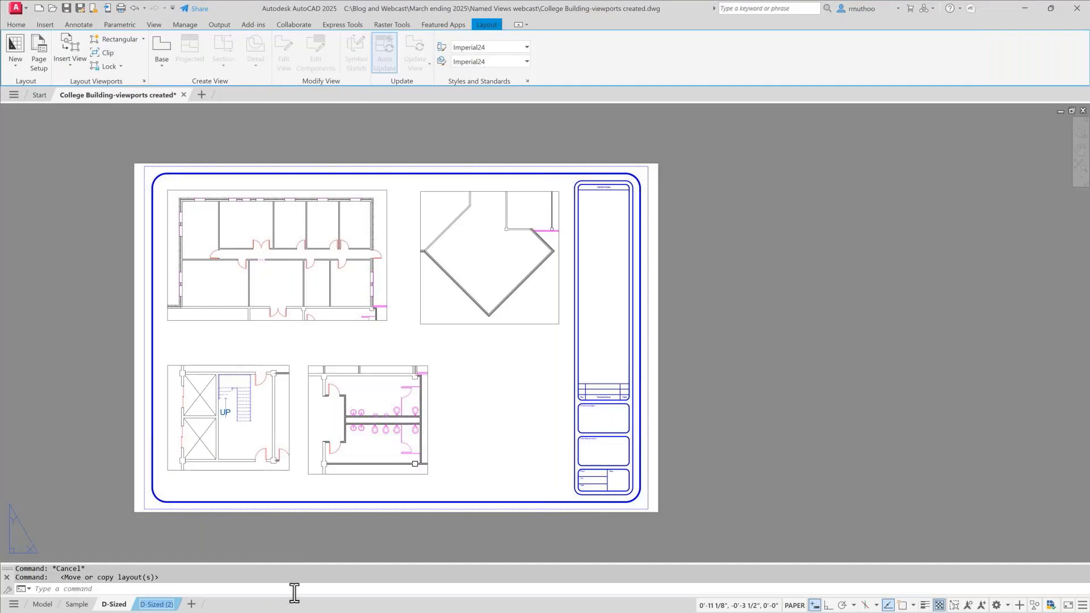
{"action": "type", "text": "Offices"}
{"action": "key", "text": "Return"}
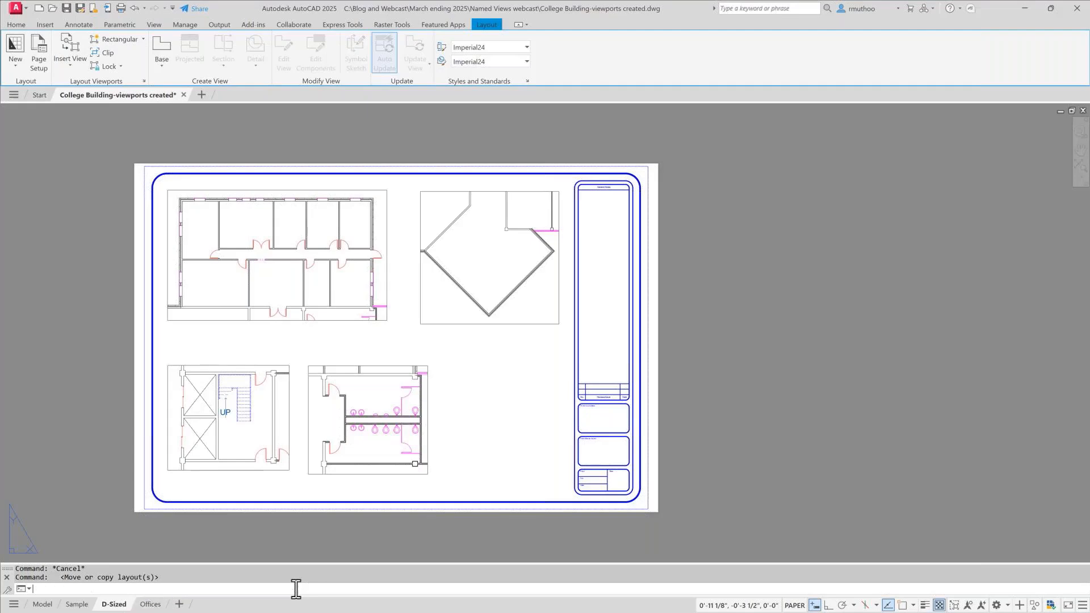
- On the Offices layout, delete the diamond-shaped room, restroom and stairwell viewports, keeping only the offices viewport
{"action": "left_click", "coordinate": [149, 605]}
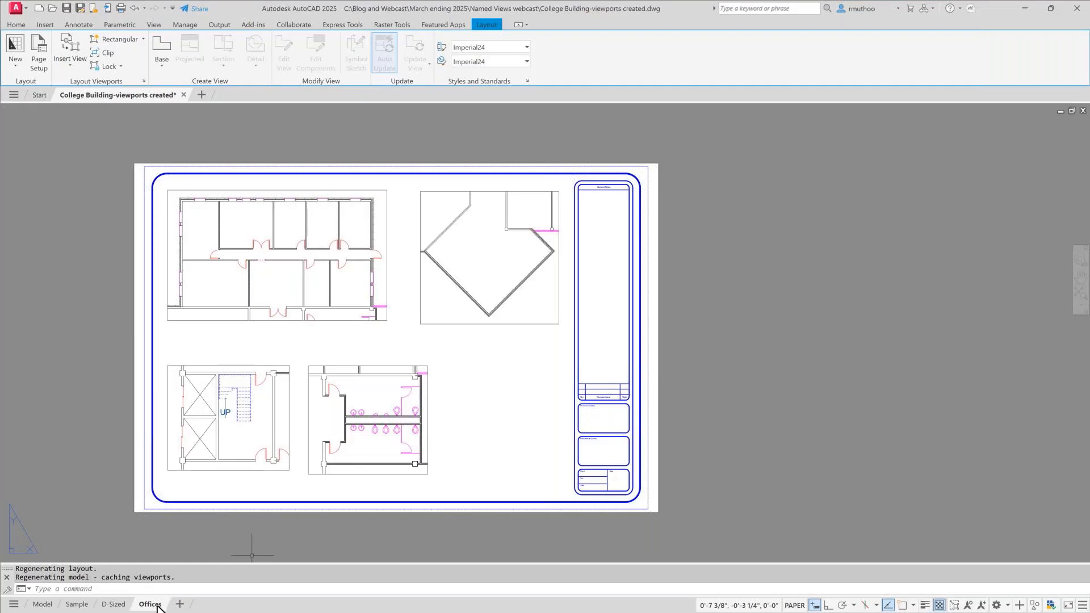
{"action": "left_click", "coordinate": [450, 324]}
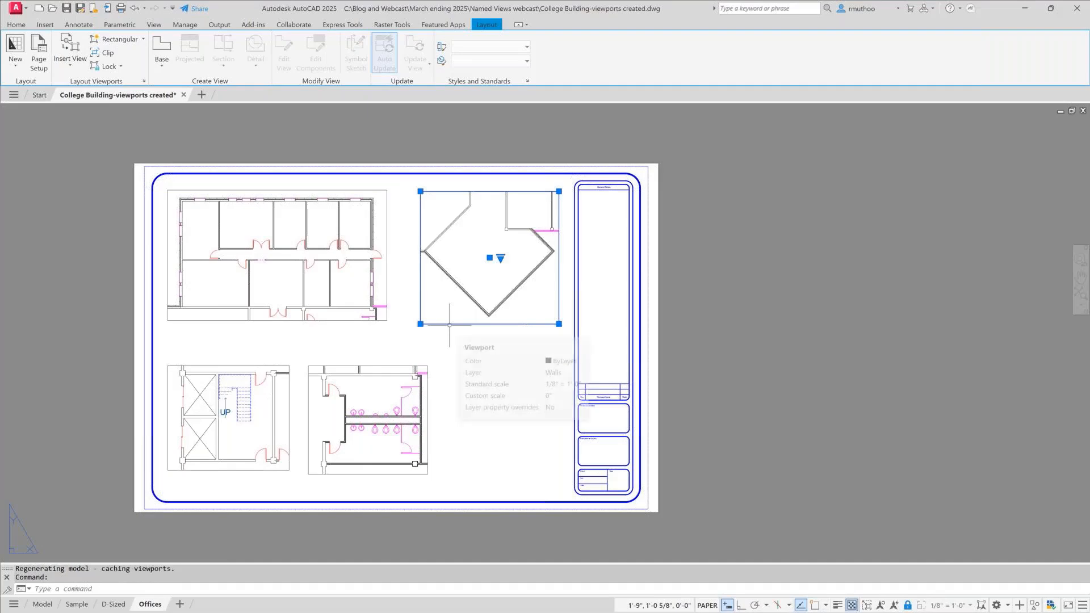
{"action": "key", "text": "Delete"}
{"action": "left_click", "coordinate": [402, 366]}
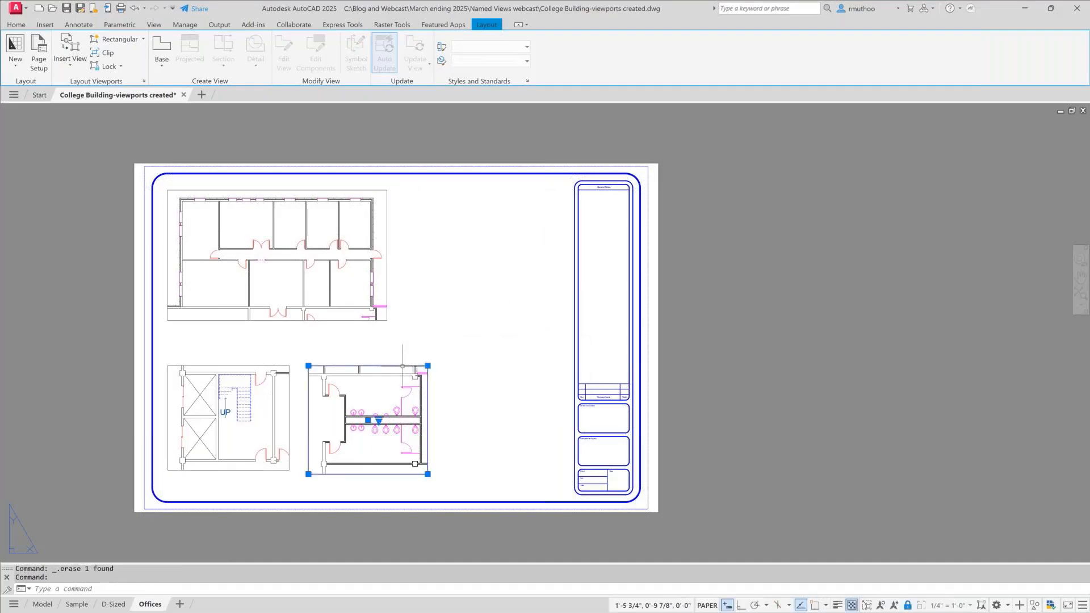
{"action": "key", "text": "Delete"}
{"action": "left_click", "coordinate": [286, 365]}
{"action": "key", "text": "Delete"}
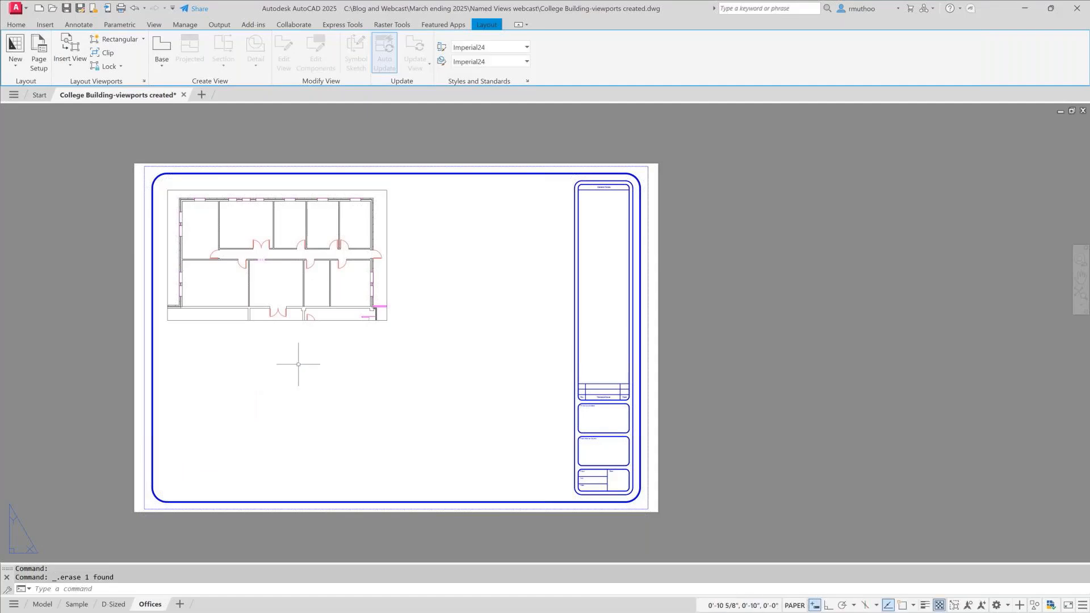
- Set the offices viewport's scale to 1/4" = 1'-0" and move it to the middle of the sheet's drawing area
{"action": "left_click", "coordinate": [294, 320]}
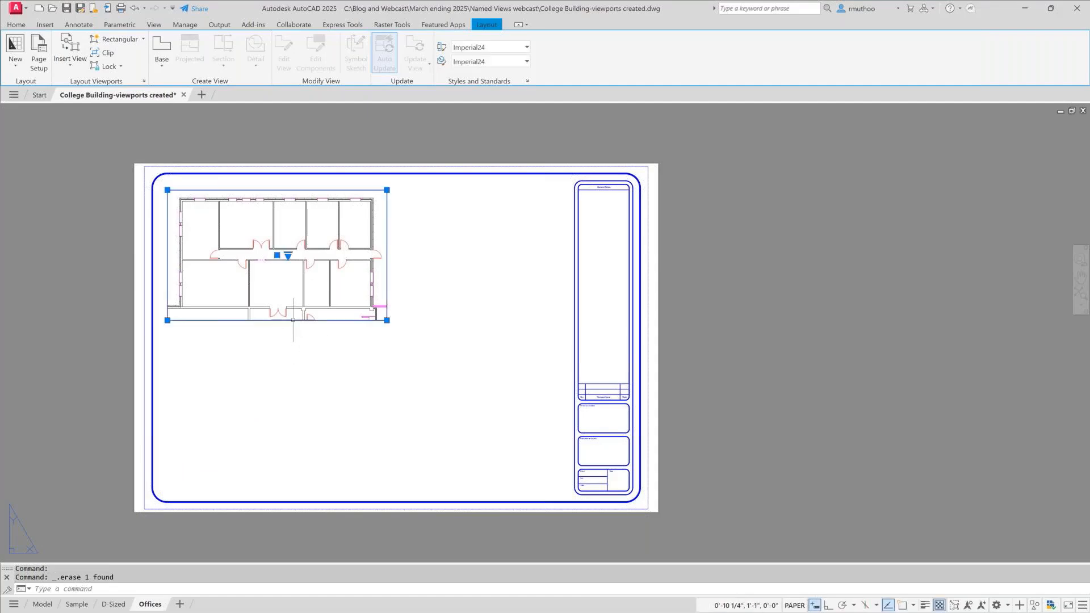
{"action": "left_click", "coordinate": [288, 257]}
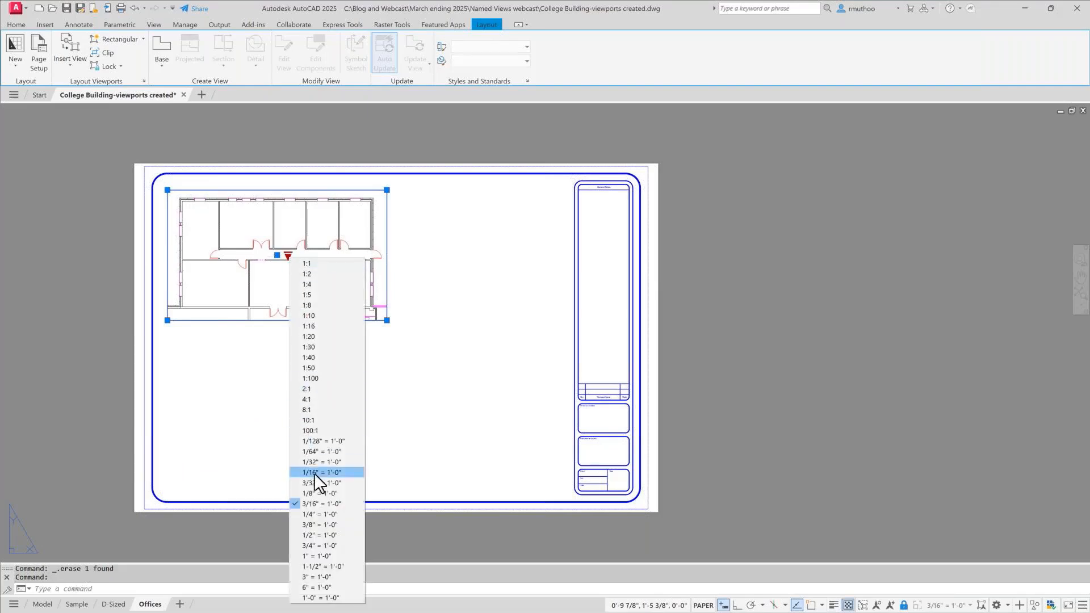
{"action": "left_click", "coordinate": [323, 514]}
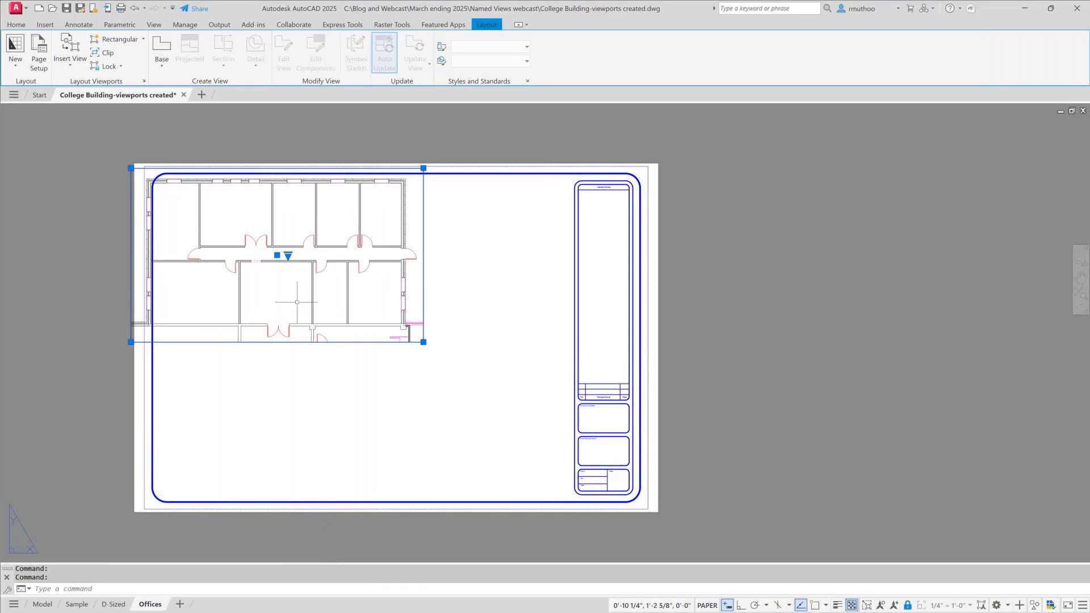
{"action": "left_click", "coordinate": [277, 256]}
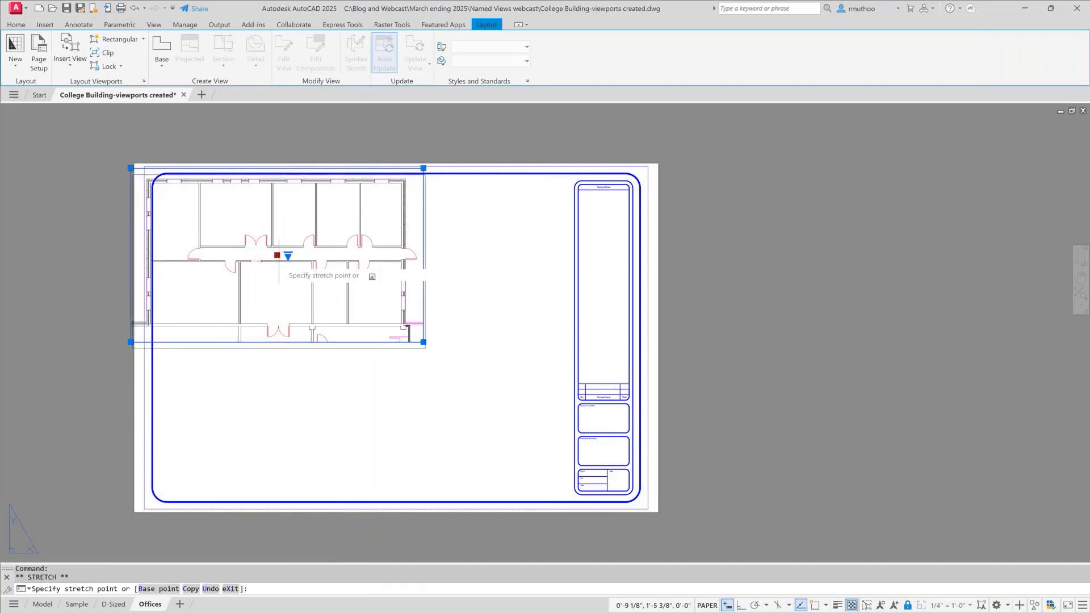
{"action": "left_click", "coordinate": [363, 325]}
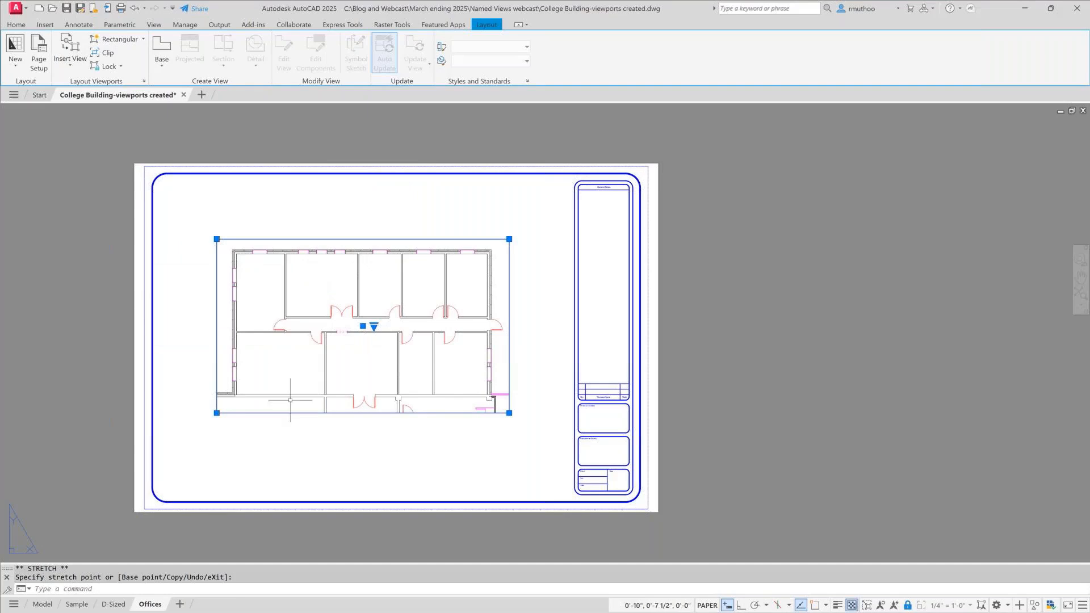
{"action": "key", "text": "Escape"}
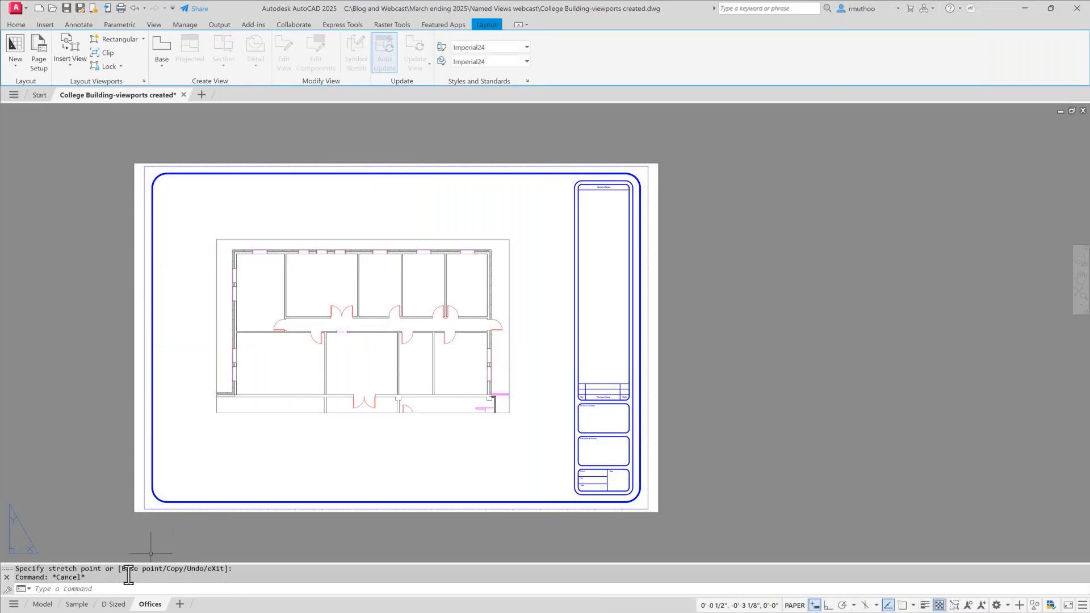
- Rename the original D-Sized layout as All Views
{"action": "left_click", "coordinate": [115, 605]}
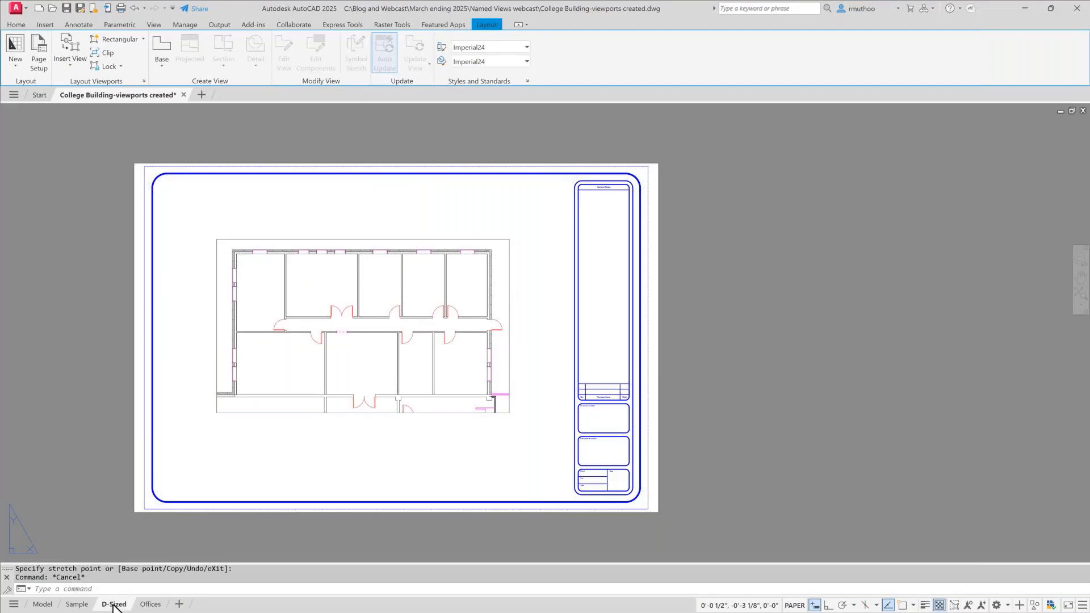
{"action": "right_click", "coordinate": [114, 606]}
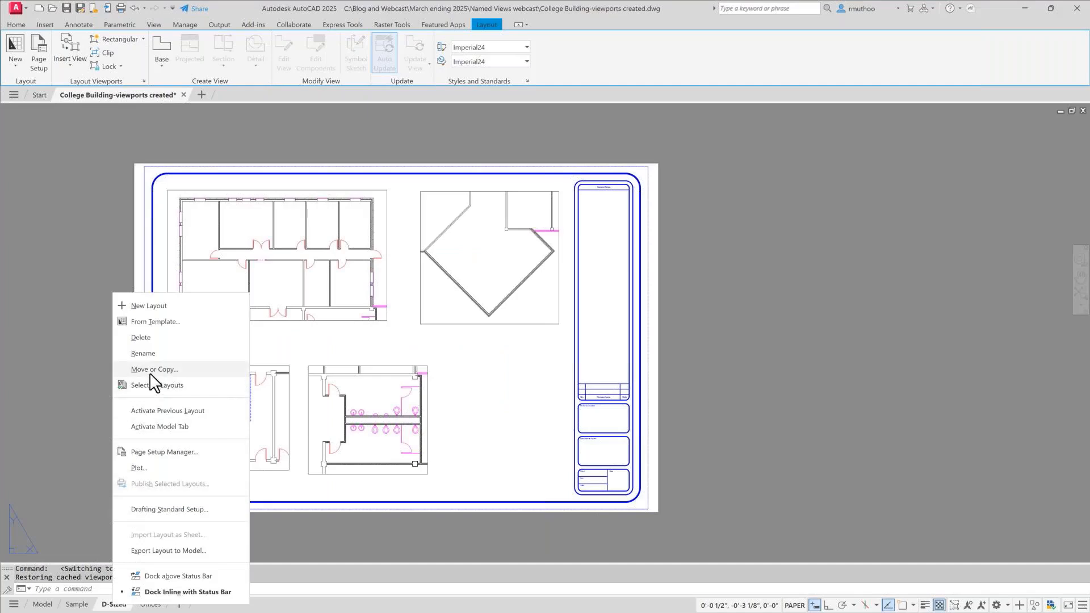
{"action": "left_click", "coordinate": [147, 355]}
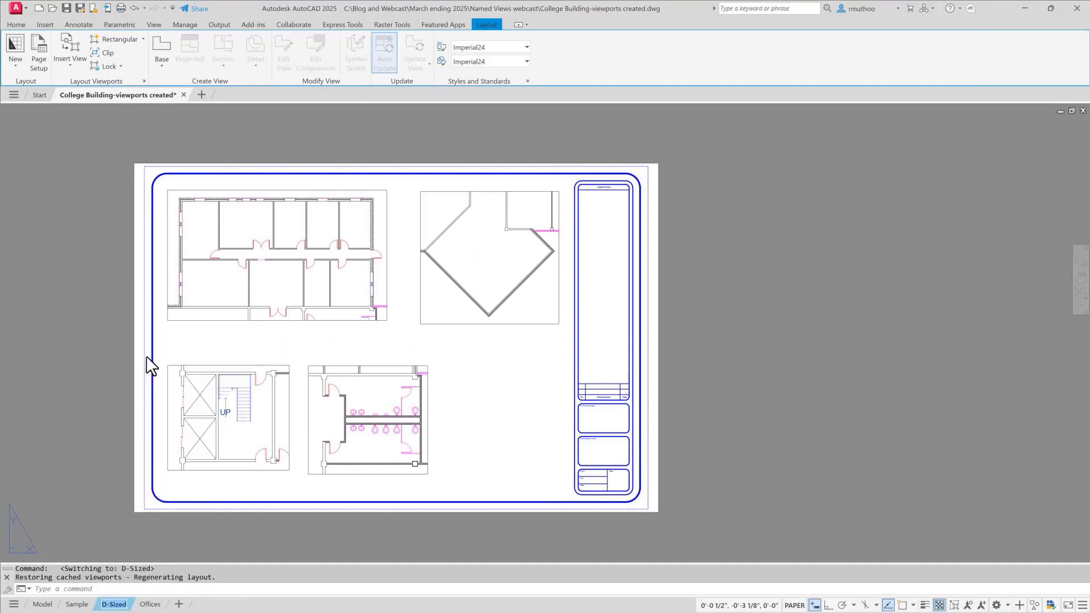
{"action": "type", "text": "All Views"}
{"action": "key", "text": "Return"}
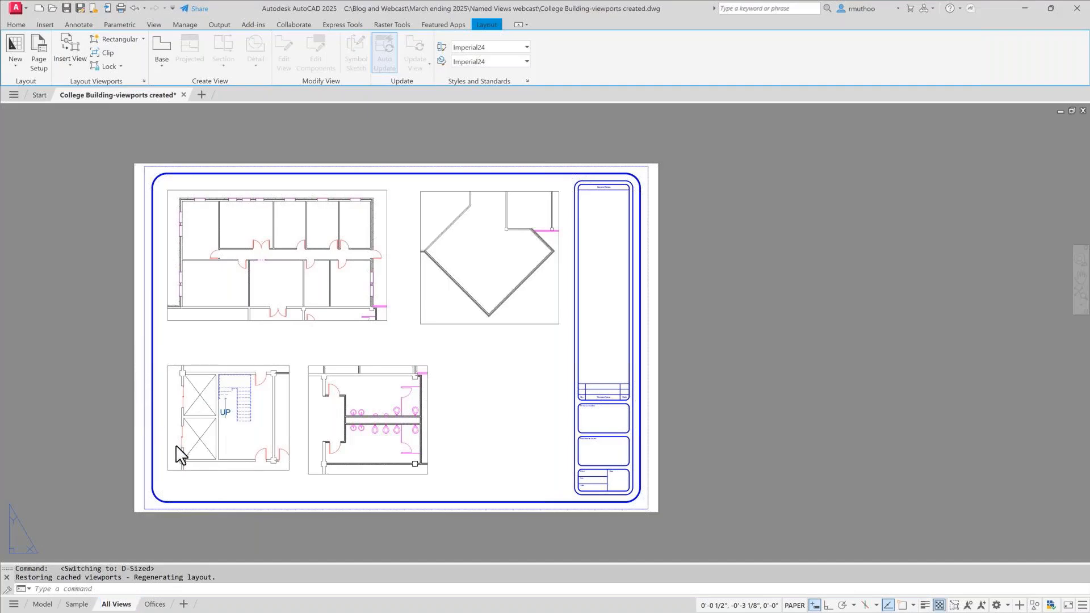
- Create a copy of the All Views layout, placed at the end of the layouts
{"action": "left_click", "coordinate": [116, 604]}
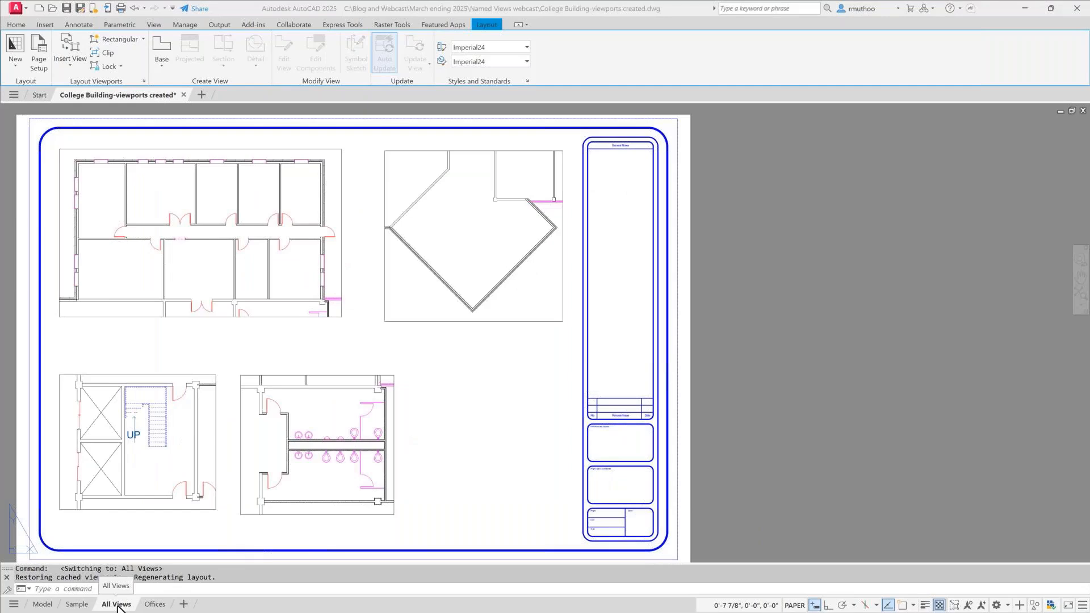
{"action": "right_click", "coordinate": [118, 605]}
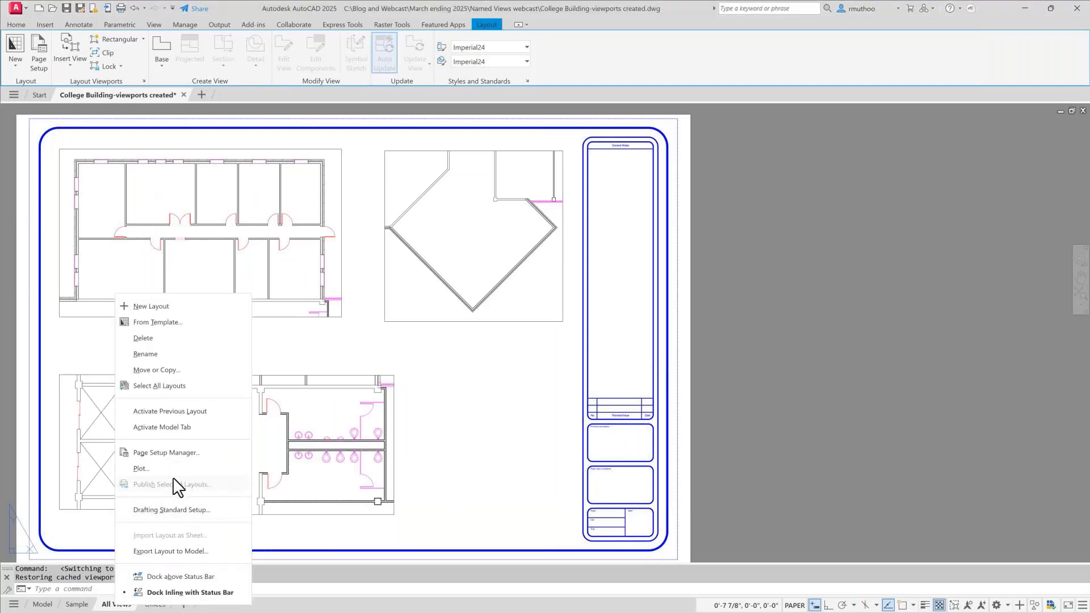
{"action": "left_click", "coordinate": [164, 370]}
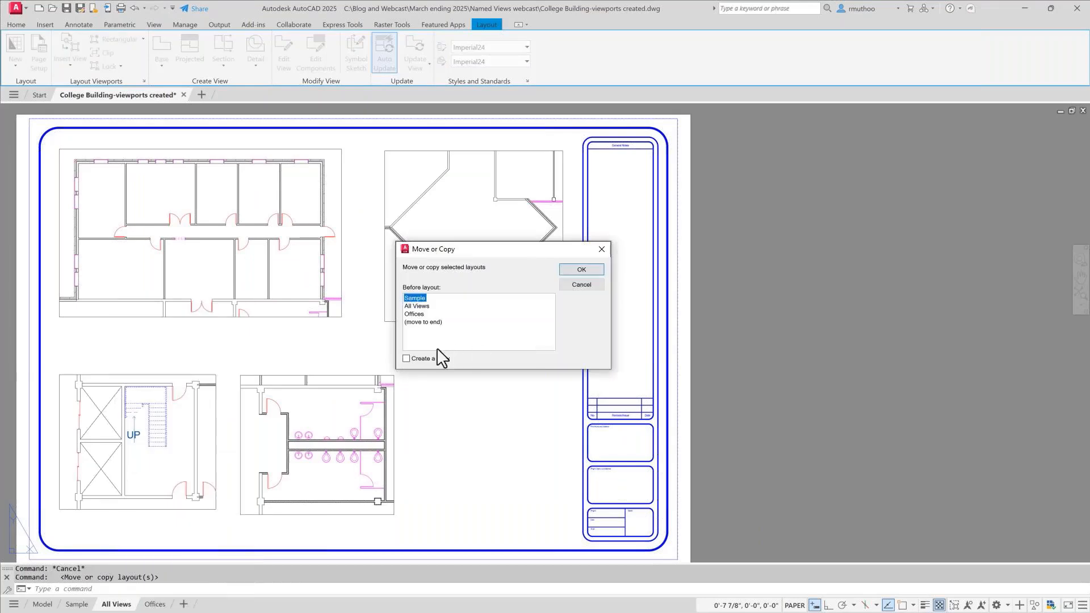
{"action": "left_click", "coordinate": [407, 359]}
{"action": "left_click", "coordinate": [423, 322]}
{"action": "left_click", "coordinate": [577, 270]}
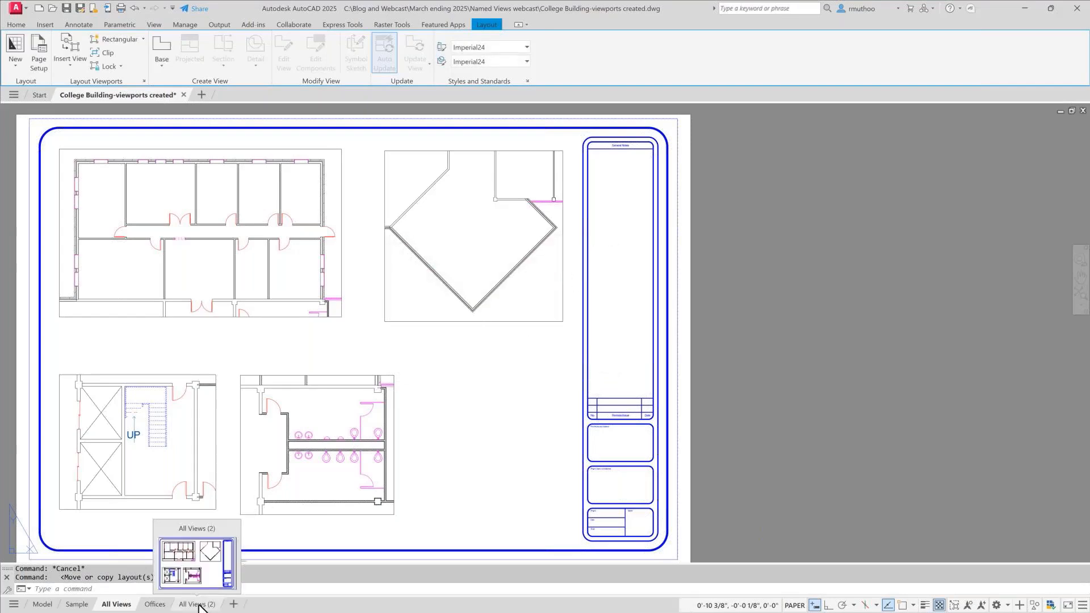
- Rename the copied All Views (2) layout as Stairs and Elevators and undo the last erase
{"action": "right_click", "coordinate": [217, 601]}
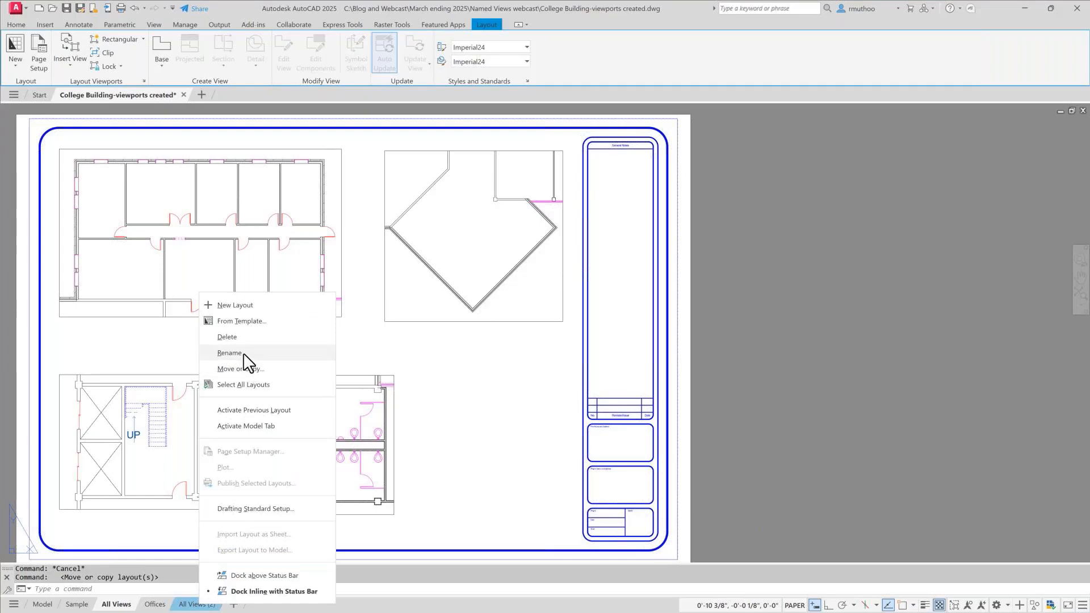
{"action": "left_click", "coordinate": [314, 354]}
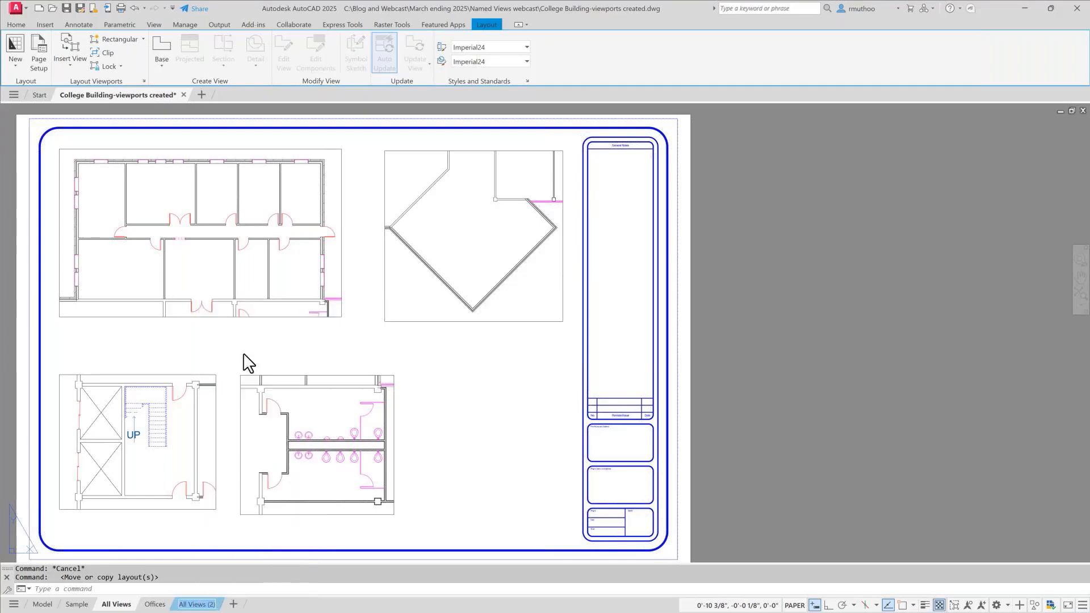
{"action": "type", "text": "Stai"}
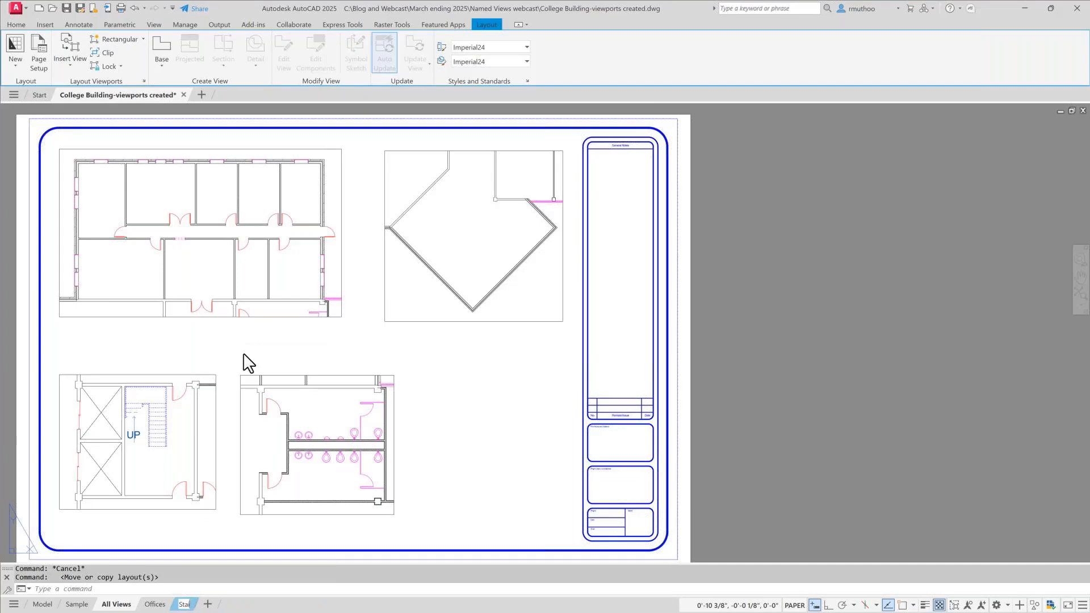
{"action": "type", "text": "rs and Elevators"}
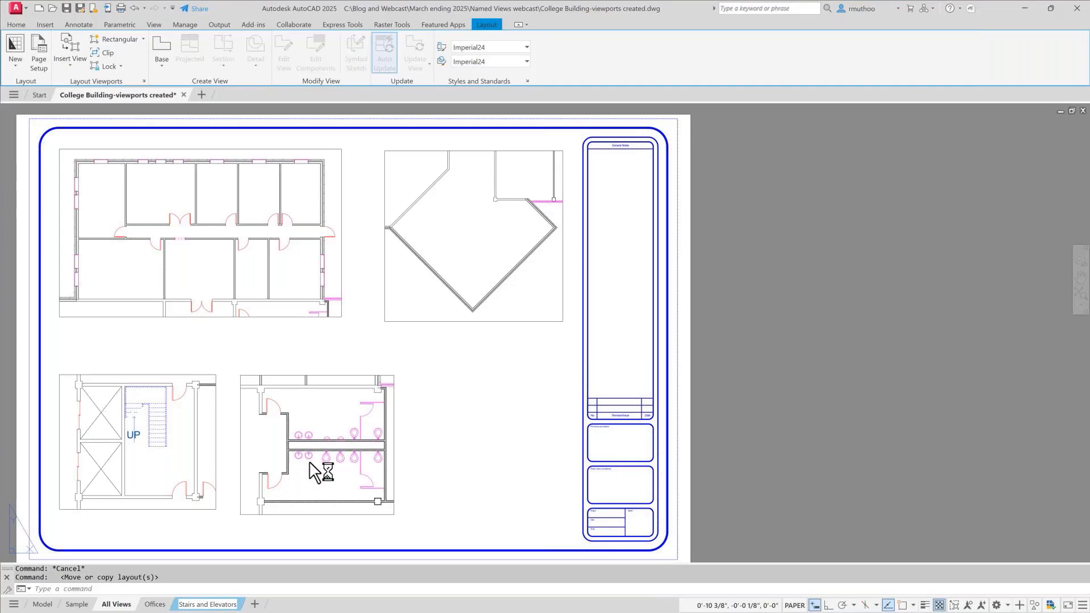
{"action": "key", "text": "Return"}
{"action": "key", "text": "ctrl+z"}
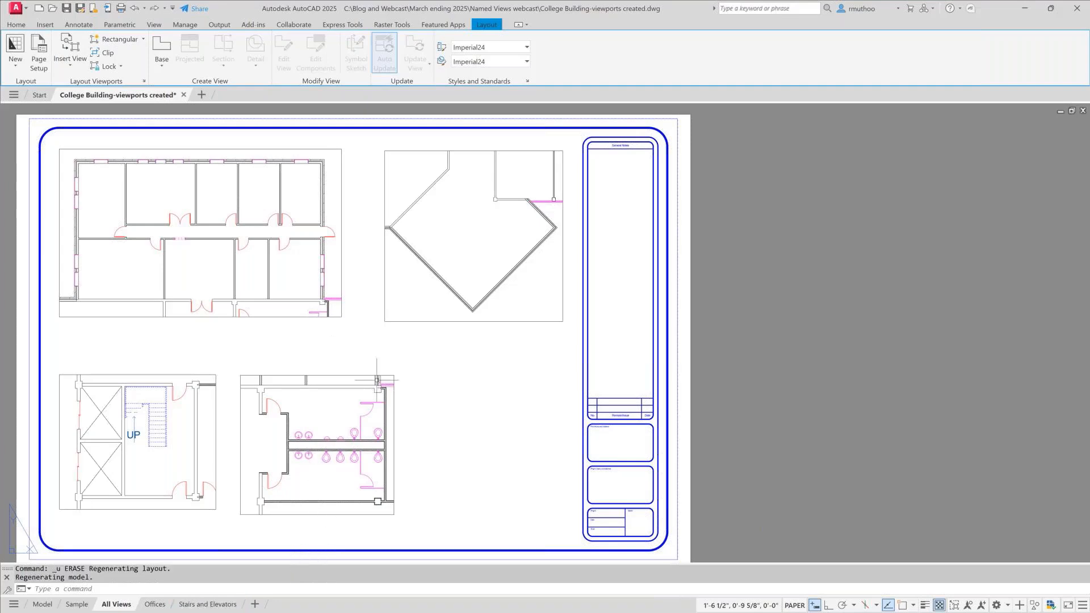
- On the Stairs and Elevators layout, delete the restroom, diamond-shaped room and offices viewports, keeping only the stairwell viewport
{"action": "left_click", "coordinate": [209, 605]}
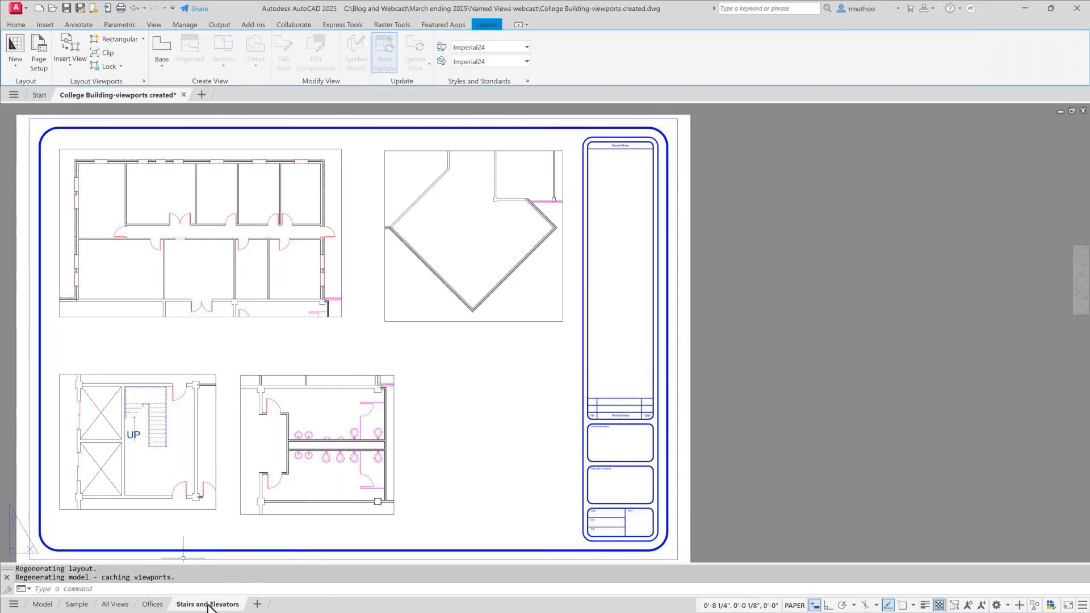
{"action": "left_click", "coordinate": [342, 375]}
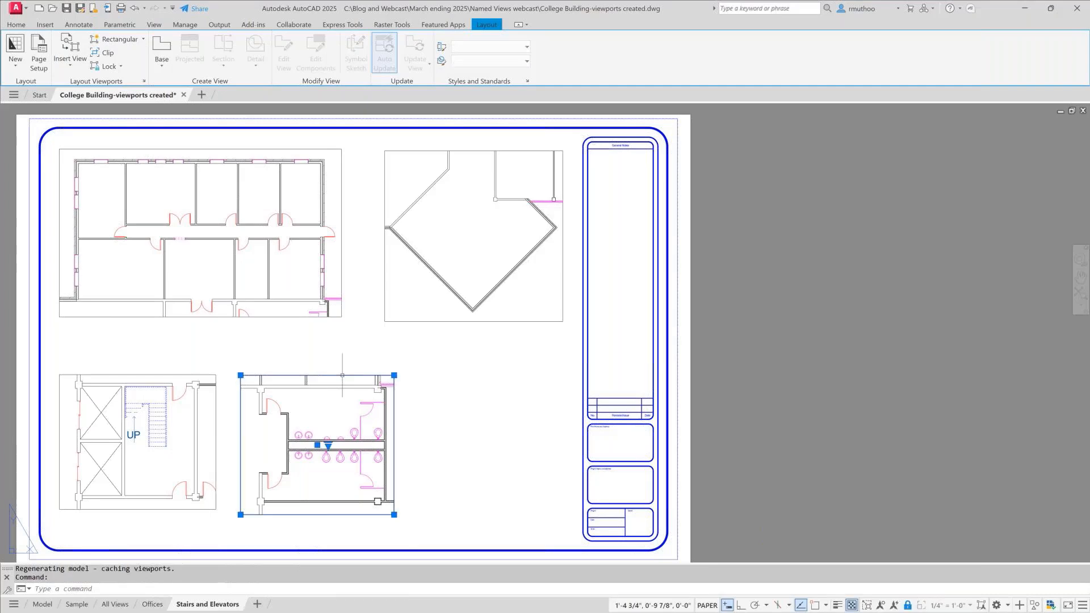
{"action": "key", "text": "Delete"}
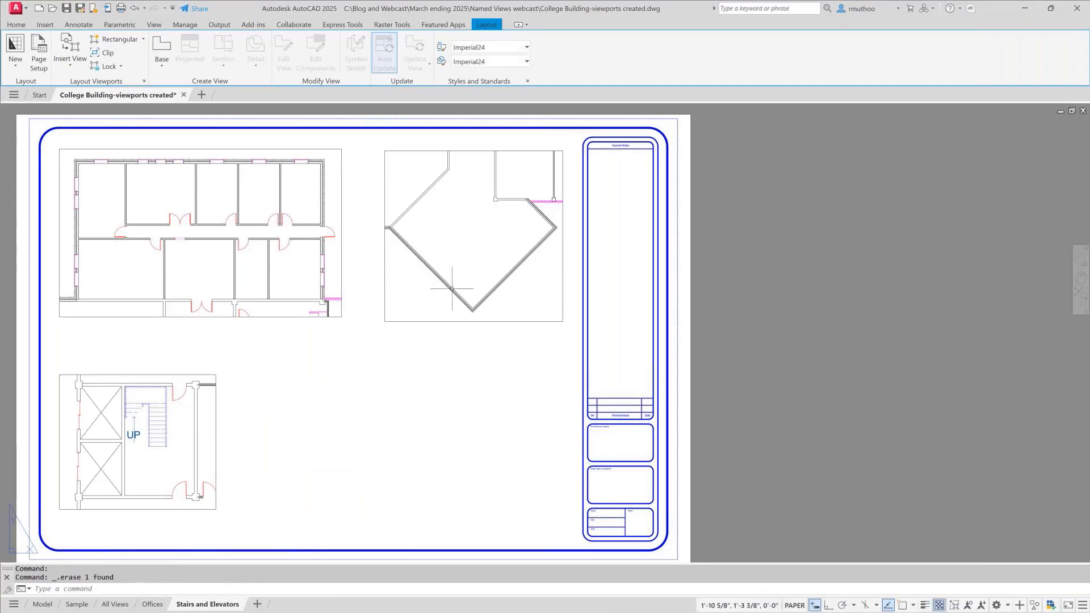
{"action": "left_click", "coordinate": [452, 320]}
{"action": "key", "text": "Delete"}
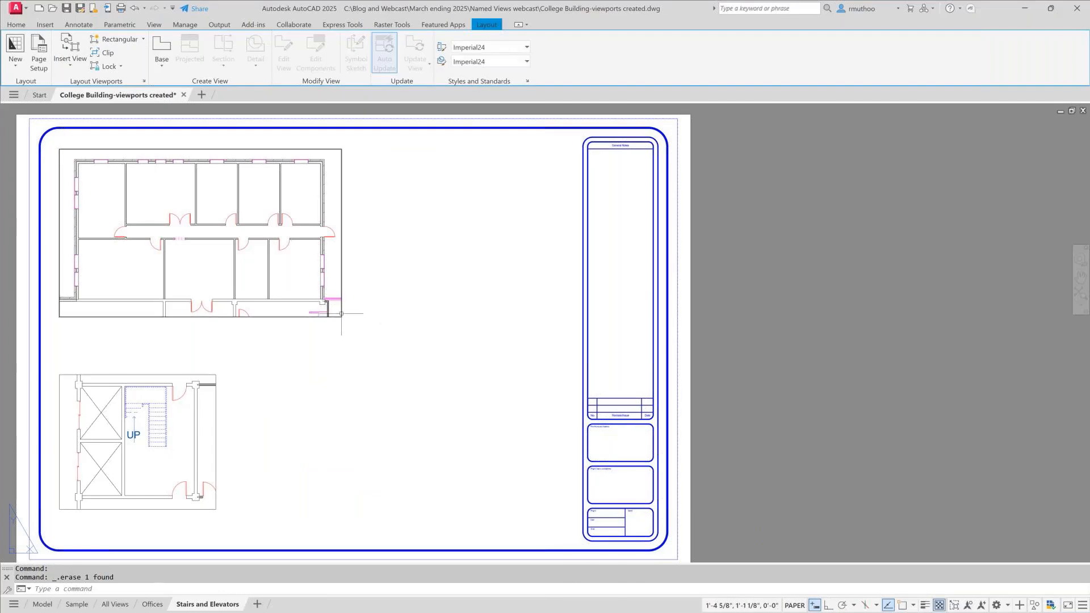
{"action": "left_click", "coordinate": [341, 314]}
{"action": "key", "text": "Delete"}
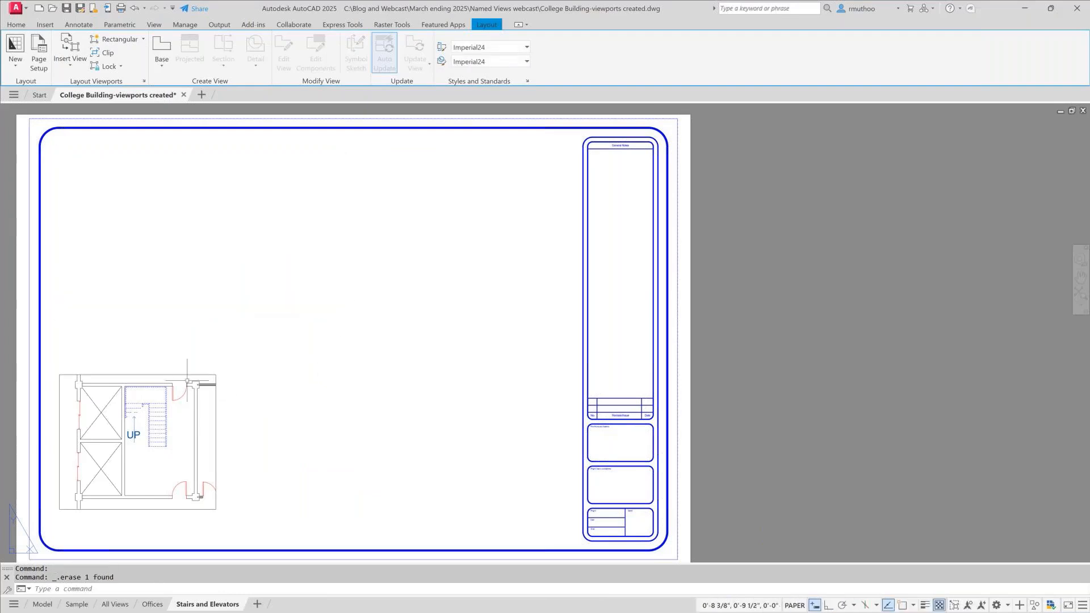
- Set the stairwell viewport's scale to 1/2" = 1'-0" and move it to the middle of the sheet's drawing area
{"action": "left_click", "coordinate": [162, 376]}
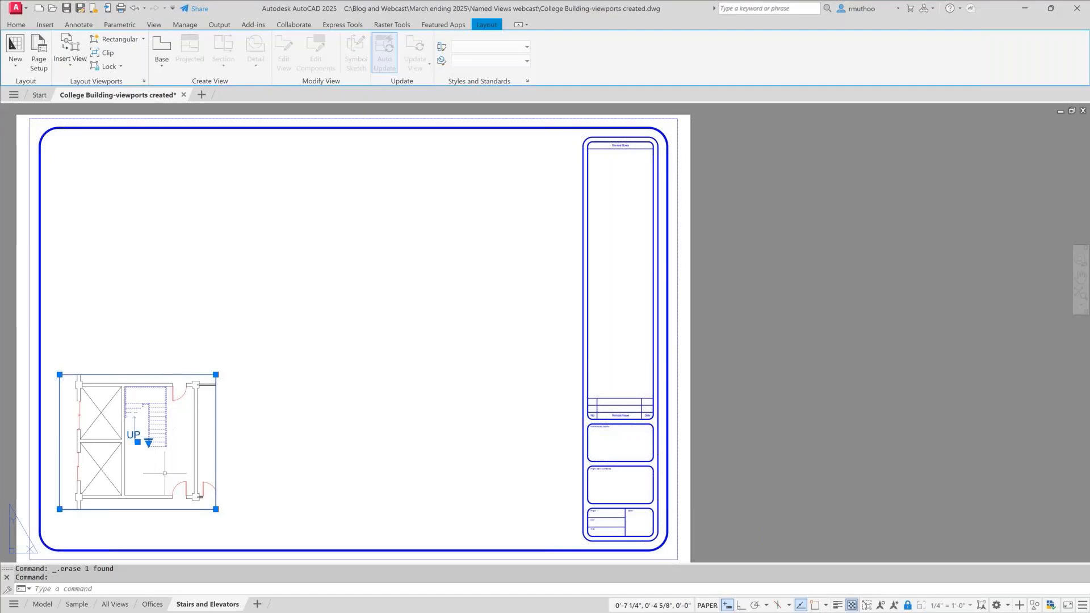
{"action": "left_click", "coordinate": [148, 442]}
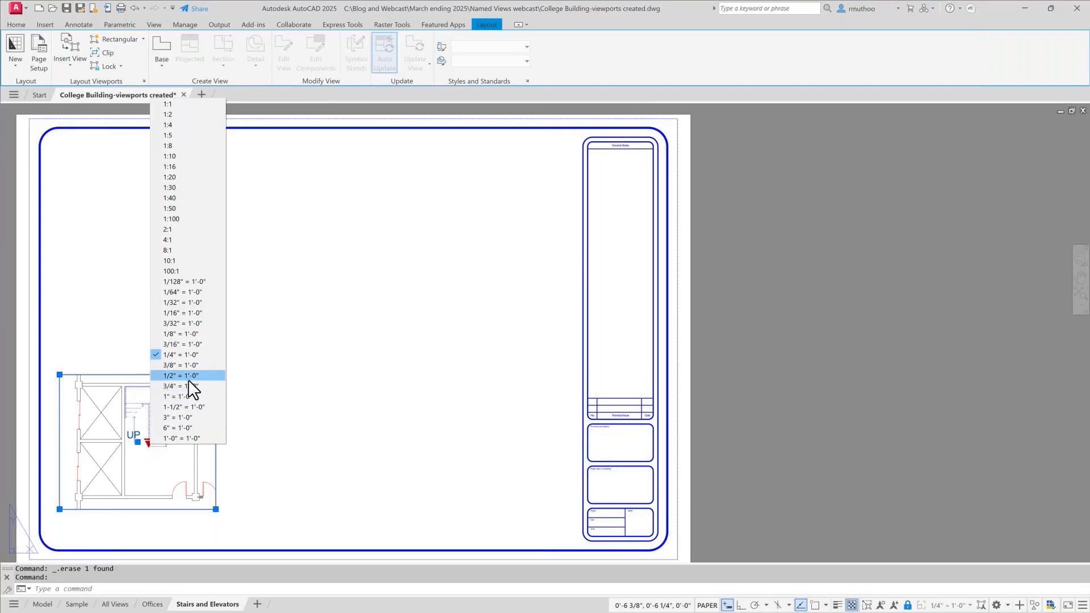
{"action": "left_click", "coordinate": [183, 376]}
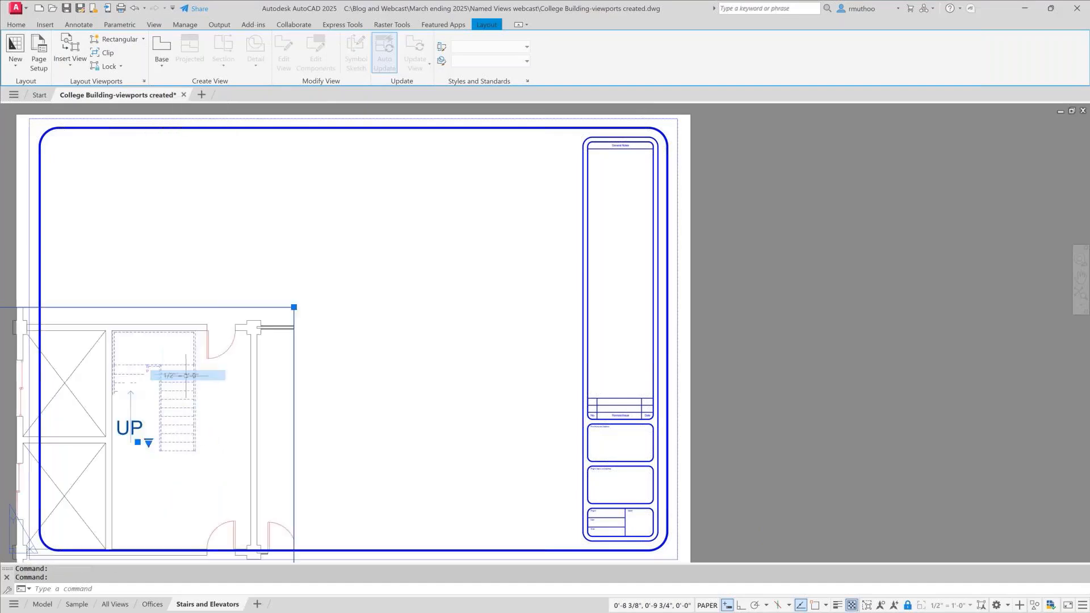
{"action": "left_click", "coordinate": [137, 442]}
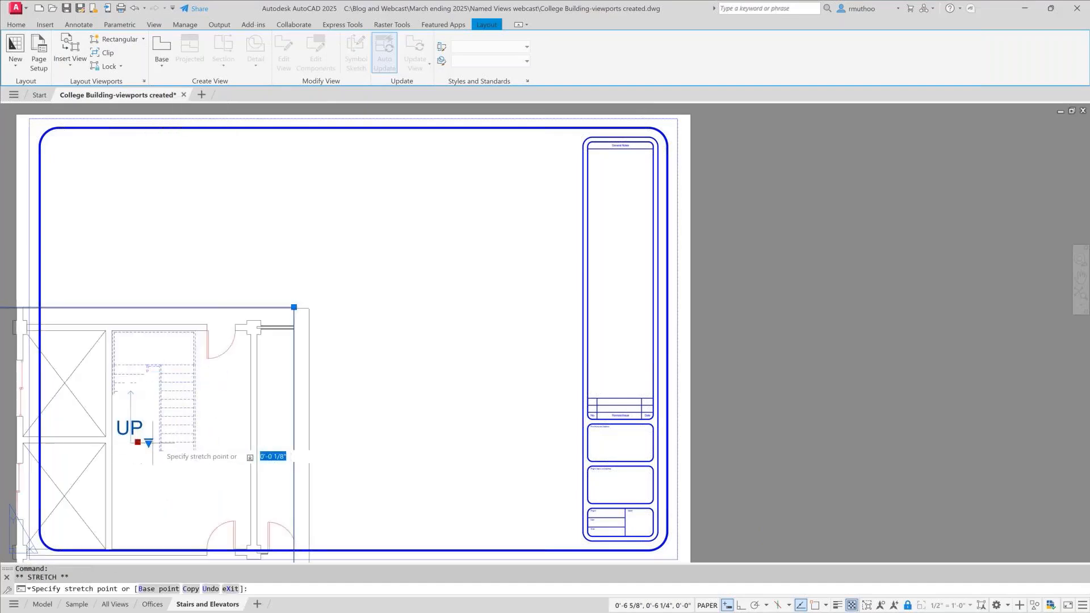
{"action": "left_click", "coordinate": [313, 340]}
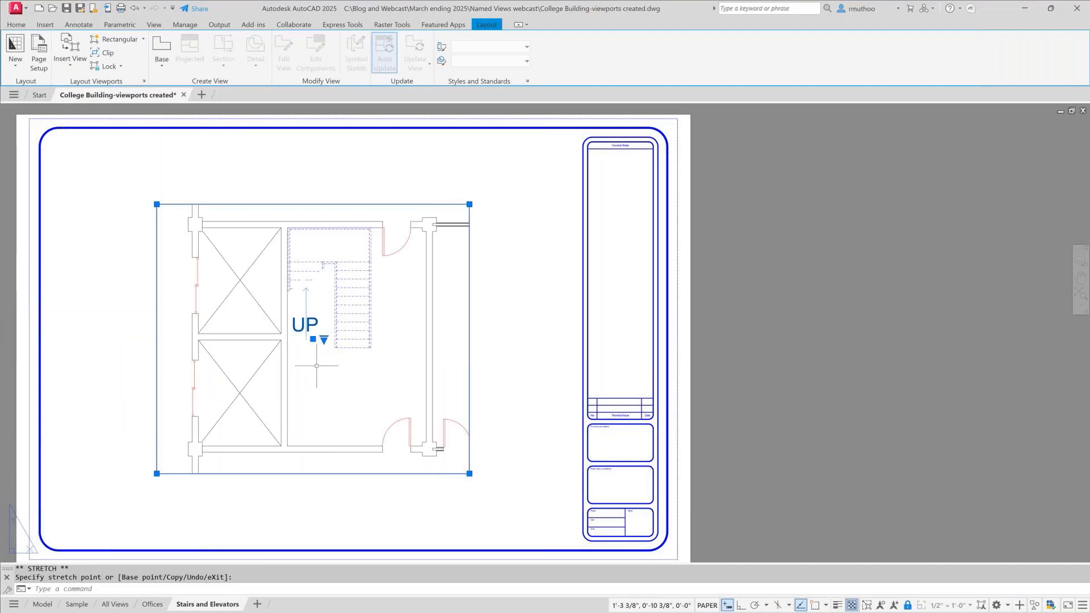
{"action": "key", "text": "Escape"}
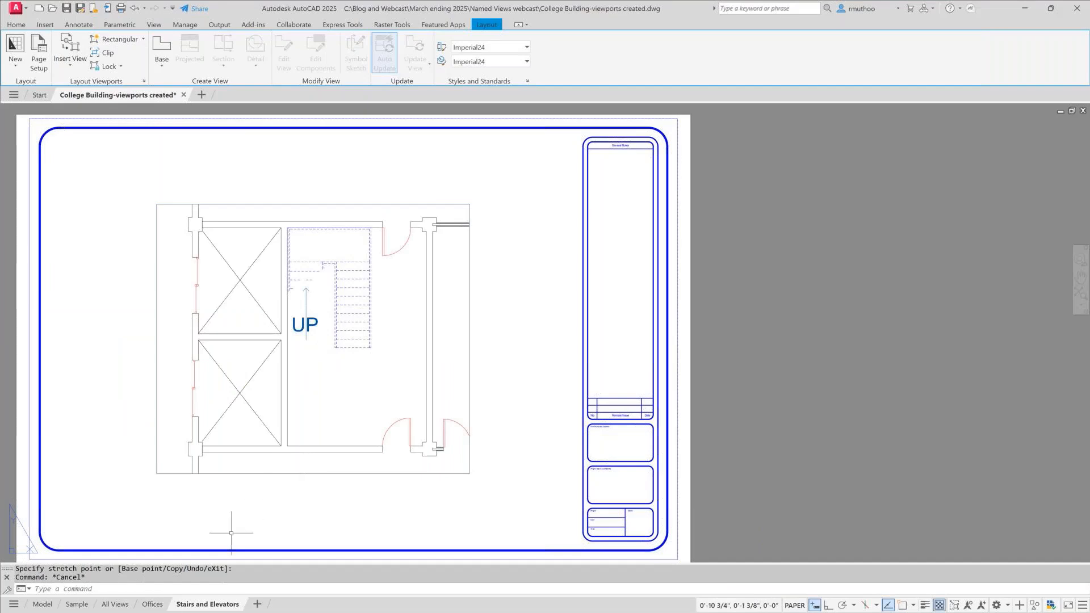
- Create another copy of the All Views layout, placed at the end after Stairs and Elevators
{"action": "left_click", "coordinate": [115, 605]}
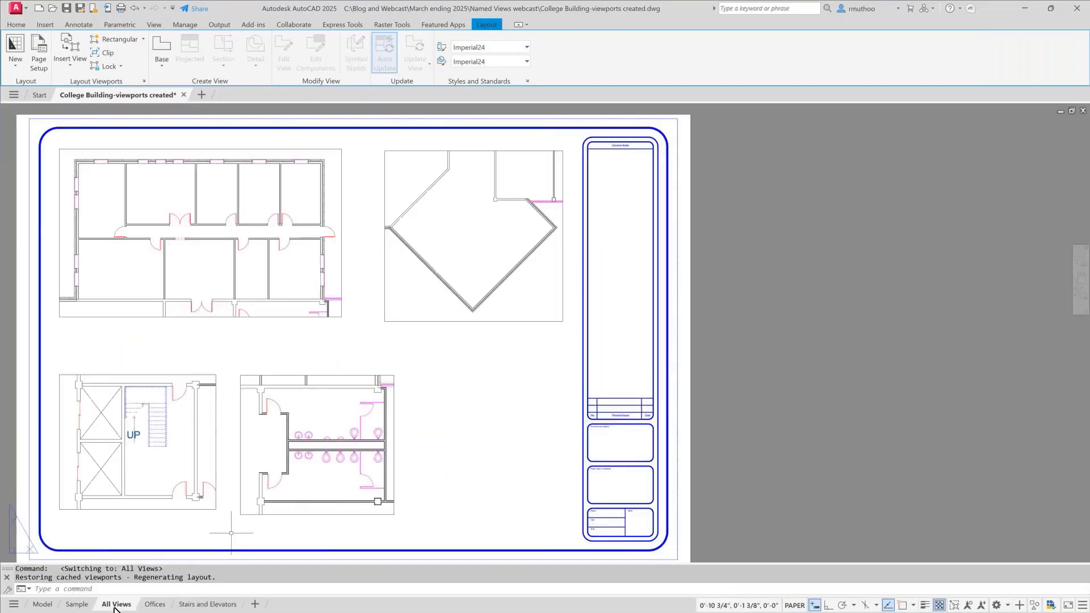
{"action": "right_click", "coordinate": [116, 605]}
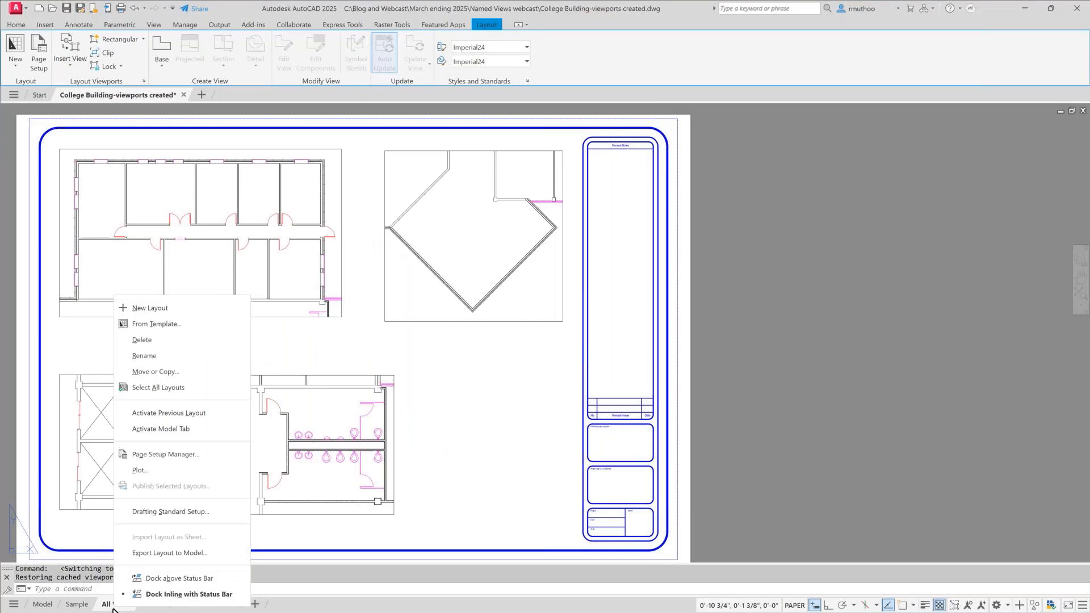
{"action": "left_click", "coordinate": [155, 372]}
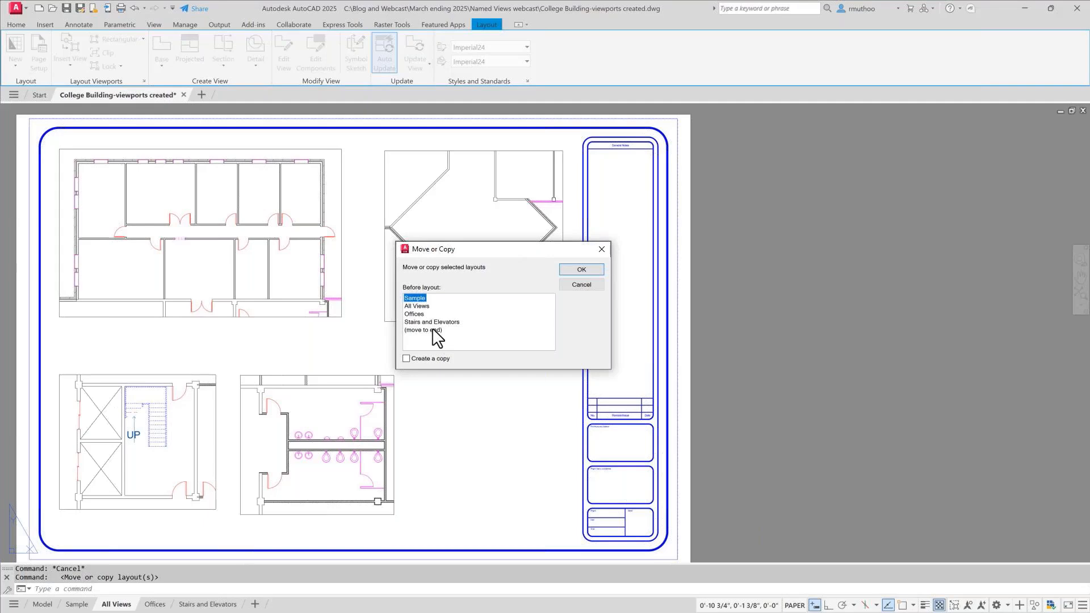
{"action": "left_click", "coordinate": [434, 330]}
{"action": "left_click", "coordinate": [431, 358]}
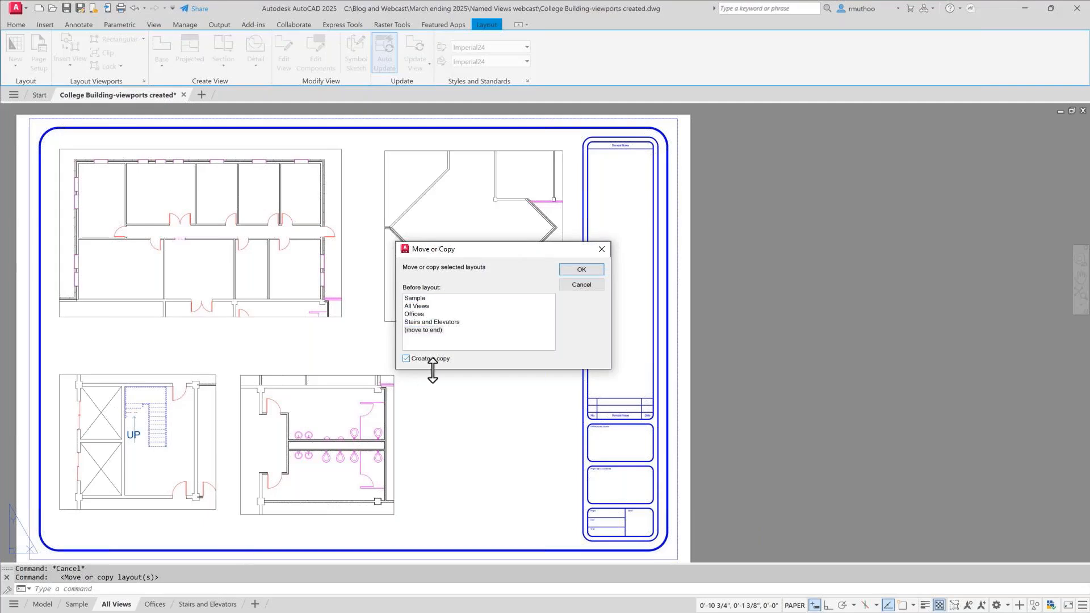
{"action": "left_click", "coordinate": [579, 270]}
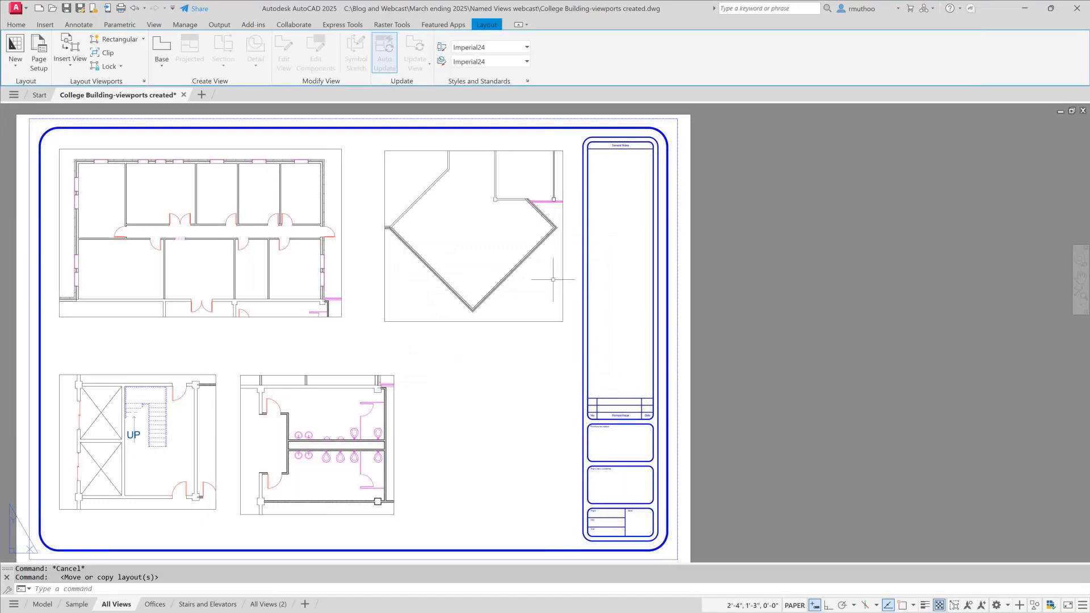
- Open the new All Views (2) layout and rename it as Toilets
{"action": "left_click", "coordinate": [268, 605]}
{"action": "right_click", "coordinate": [270, 605]}
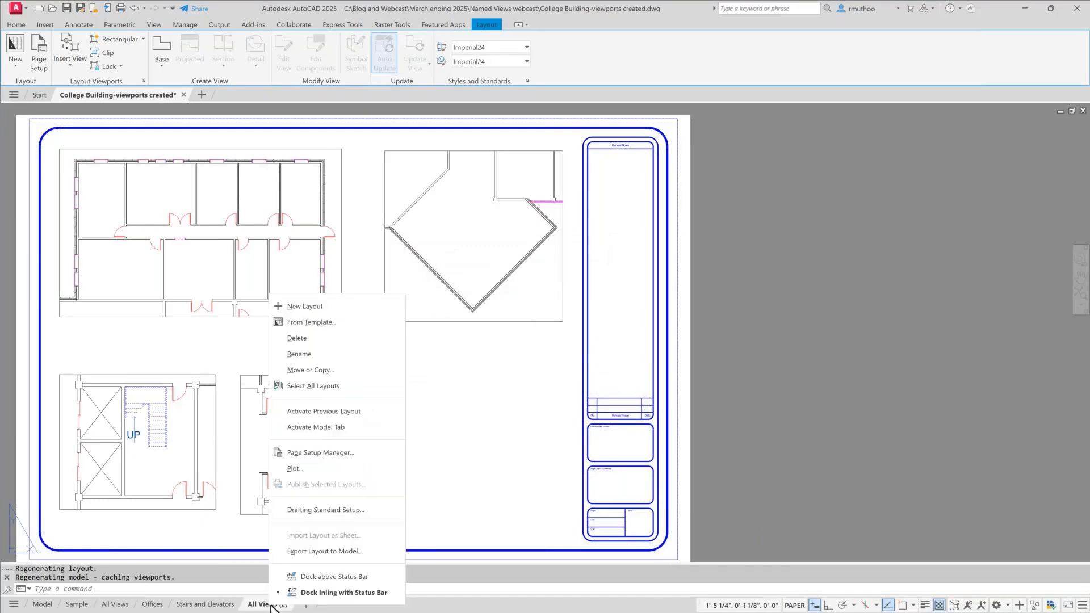
{"action": "left_click", "coordinate": [300, 359]}
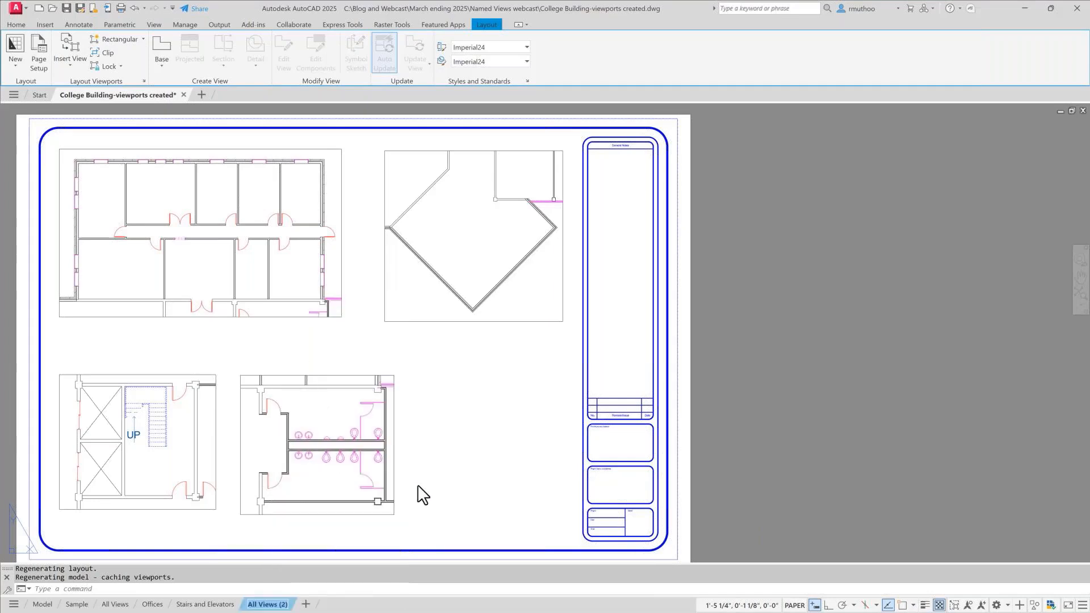
{"action": "type", "text": "Toilets"}
{"action": "key", "text": "Return"}
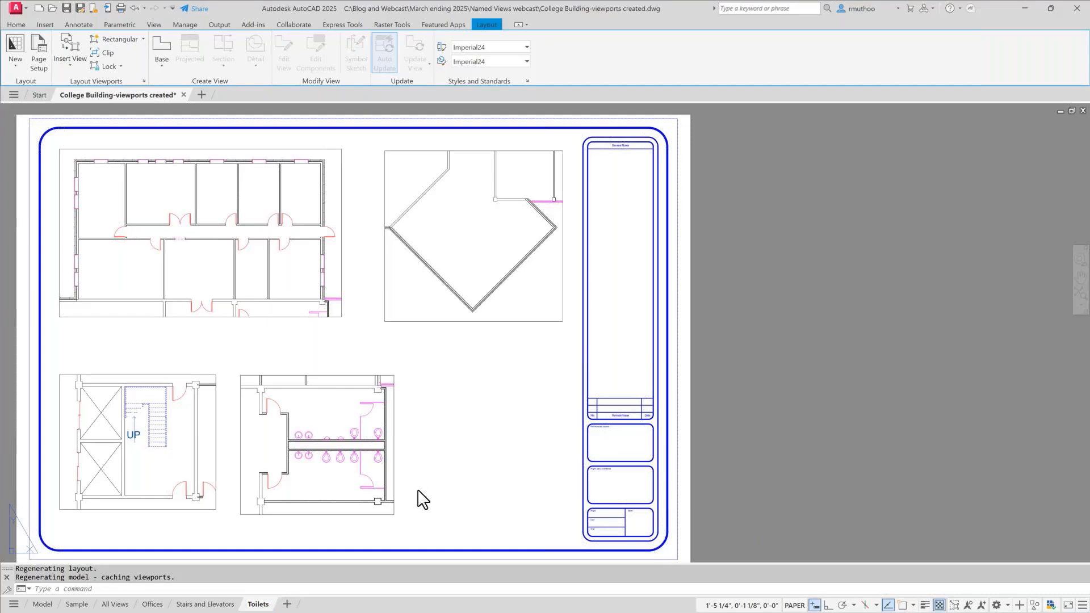
- On the Toilets layout, delete the offices, diamond-shaped room and stairwell viewports, keeping only the restroom viewport
{"action": "left_click", "coordinate": [259, 336]}
{"action": "left_click", "coordinate": [257, 315]}
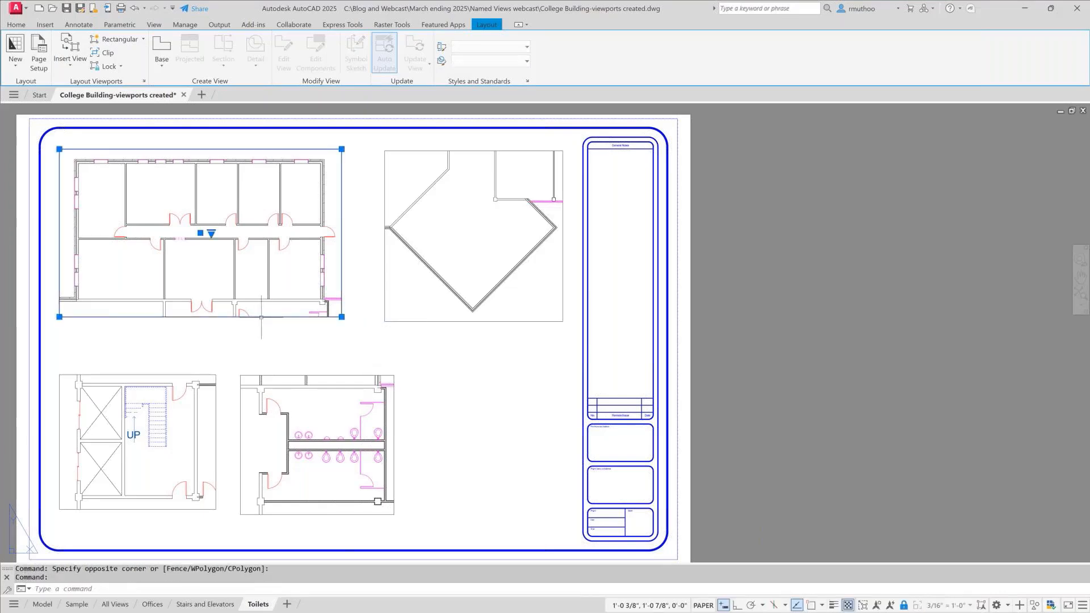
{"action": "key", "text": "Delete"}
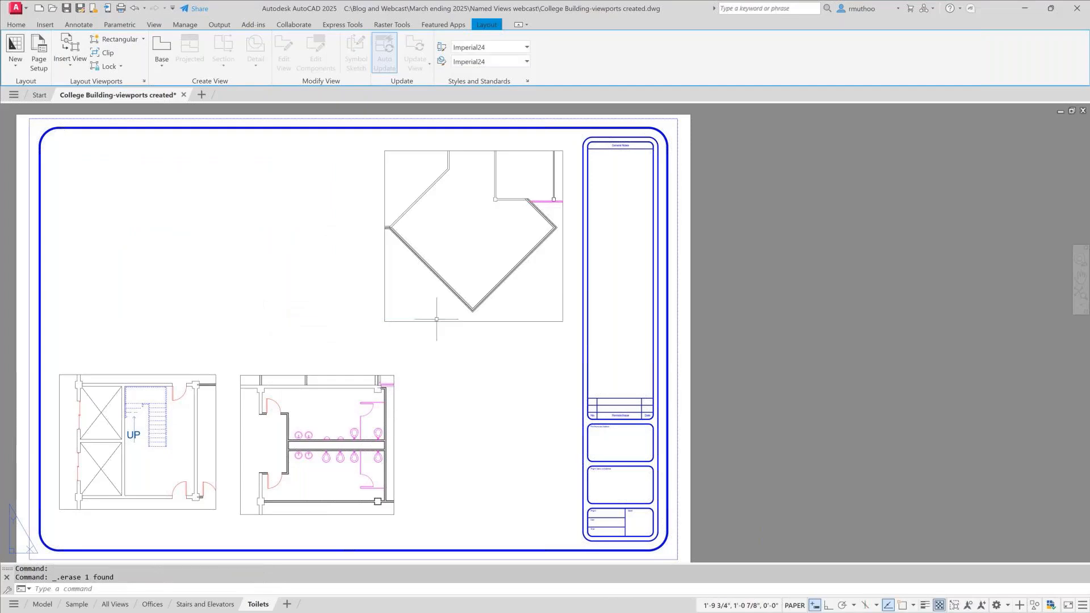
{"action": "left_click", "coordinate": [438, 322]}
{"action": "key", "text": "Delete"}
{"action": "key", "text": "ctrl+z"}
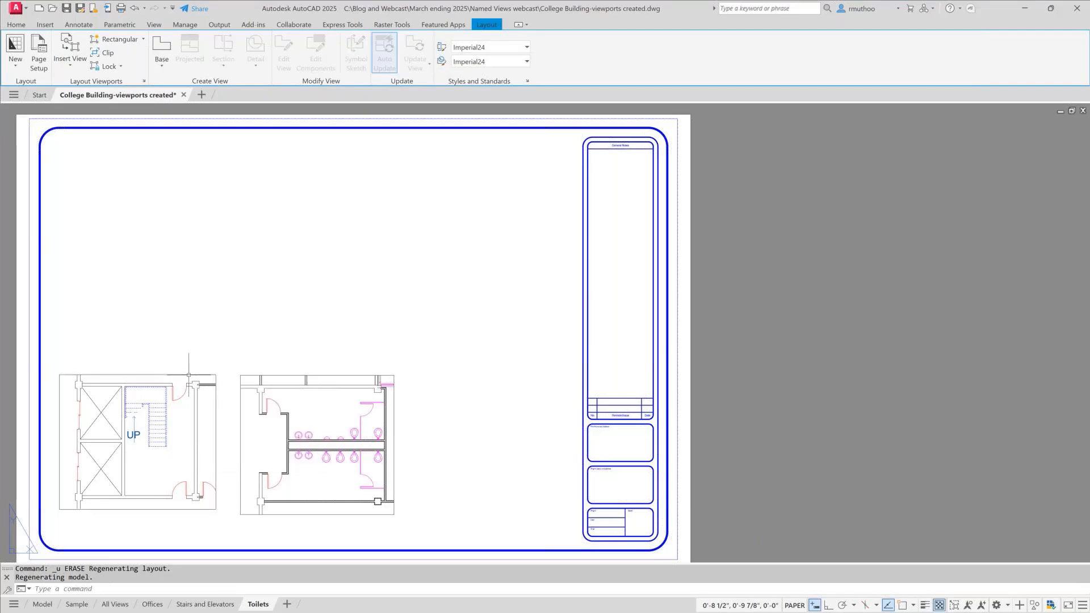
{"action": "left_click", "coordinate": [188, 375]}
{"action": "key", "text": "Delete"}
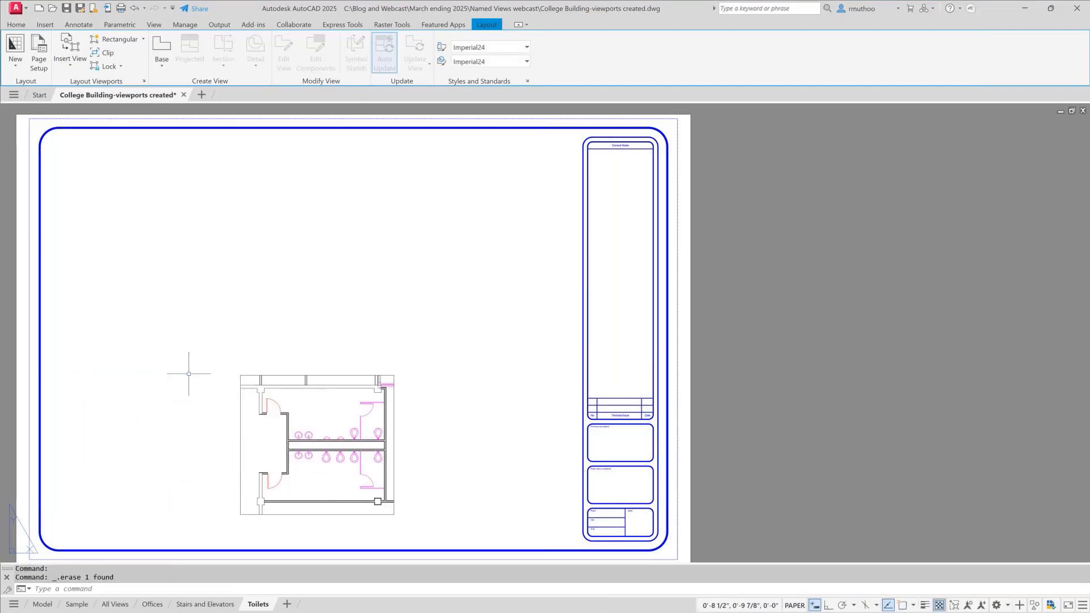
- Set the restroom viewport's scale to 1/2" = 1'-0" and move it to the middle of the sheet's drawing area
{"action": "left_click", "coordinate": [302, 375]}
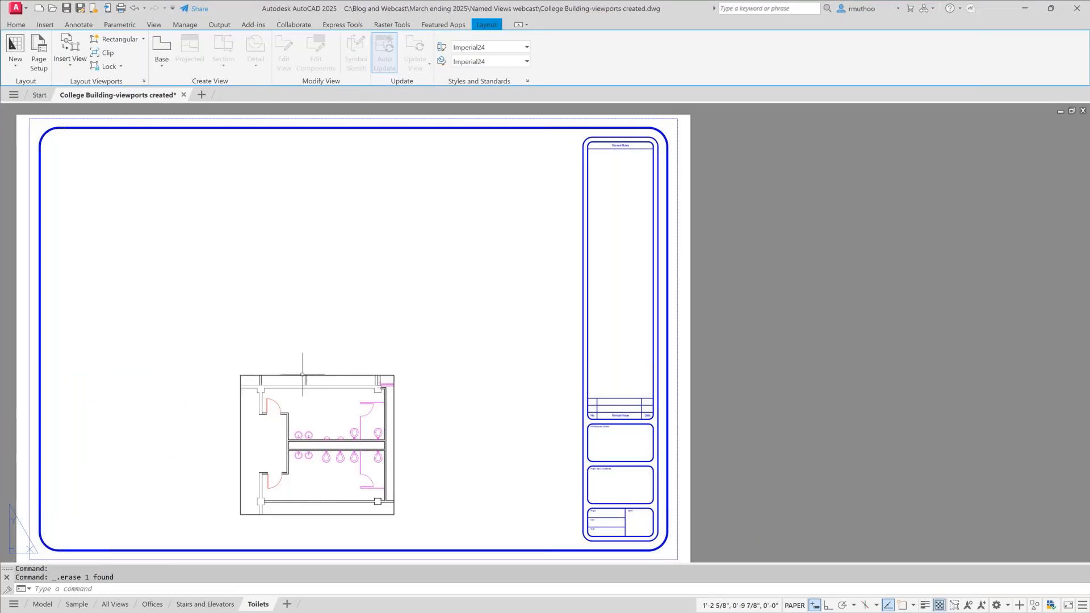
{"action": "left_click", "coordinate": [329, 447]}
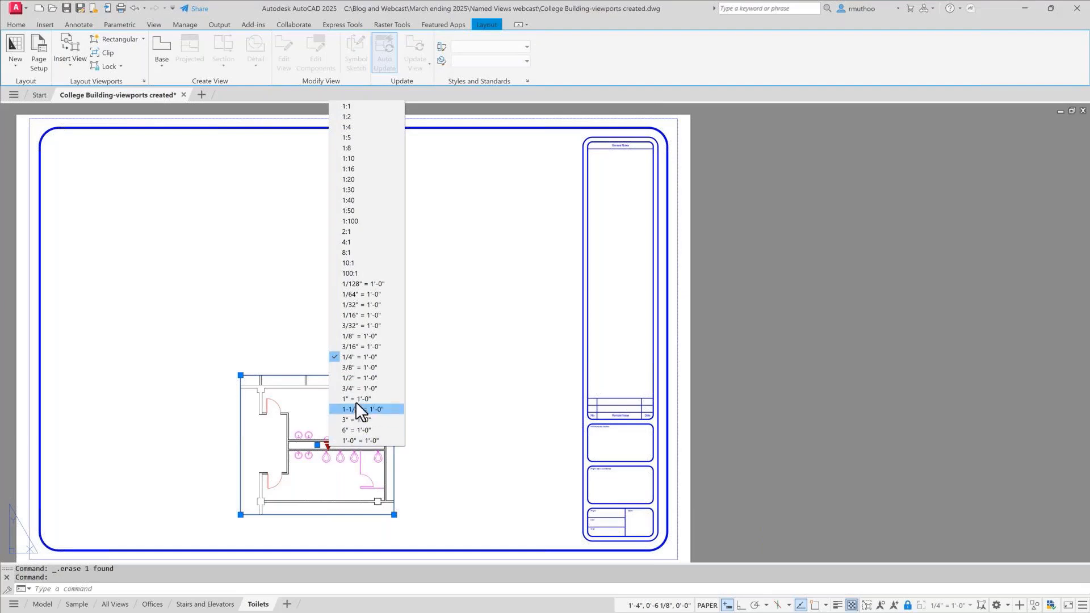
{"action": "left_click", "coordinate": [358, 379]}
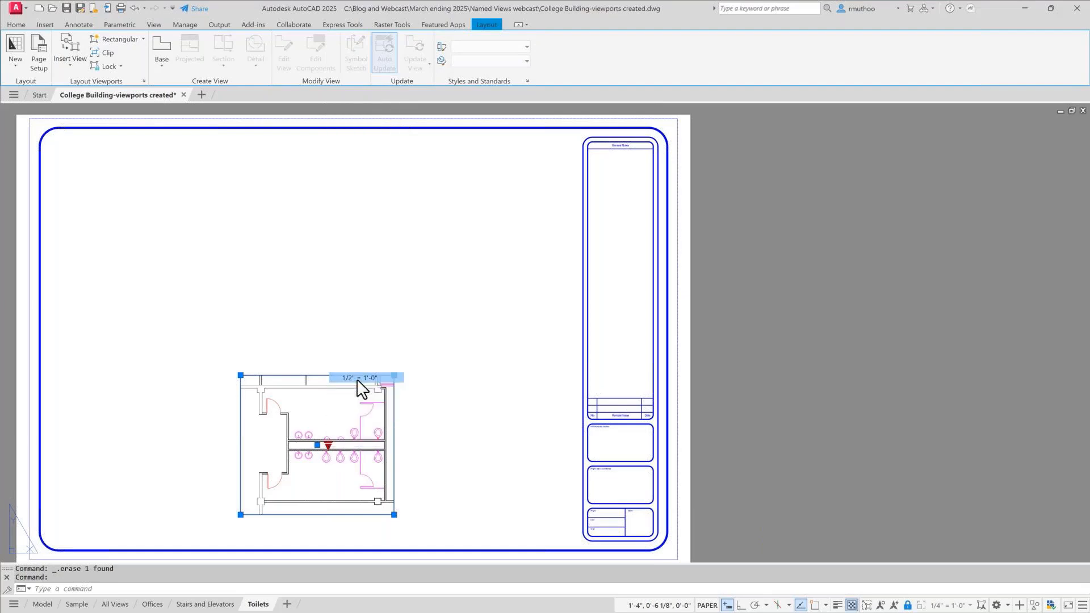
{"action": "left_click", "coordinate": [318, 446]}
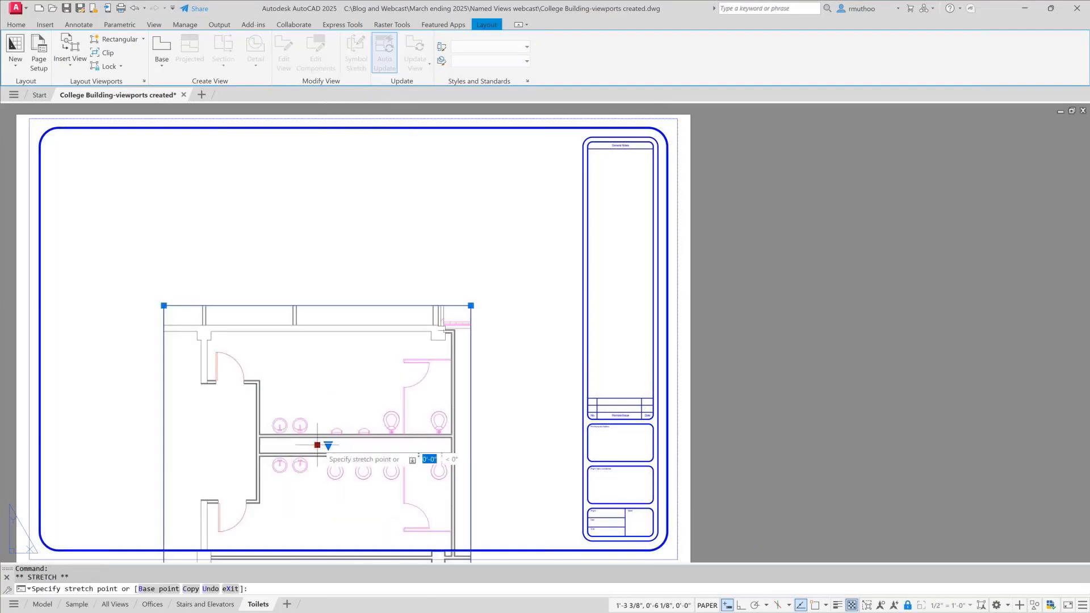
{"action": "left_click", "coordinate": [336, 328]}
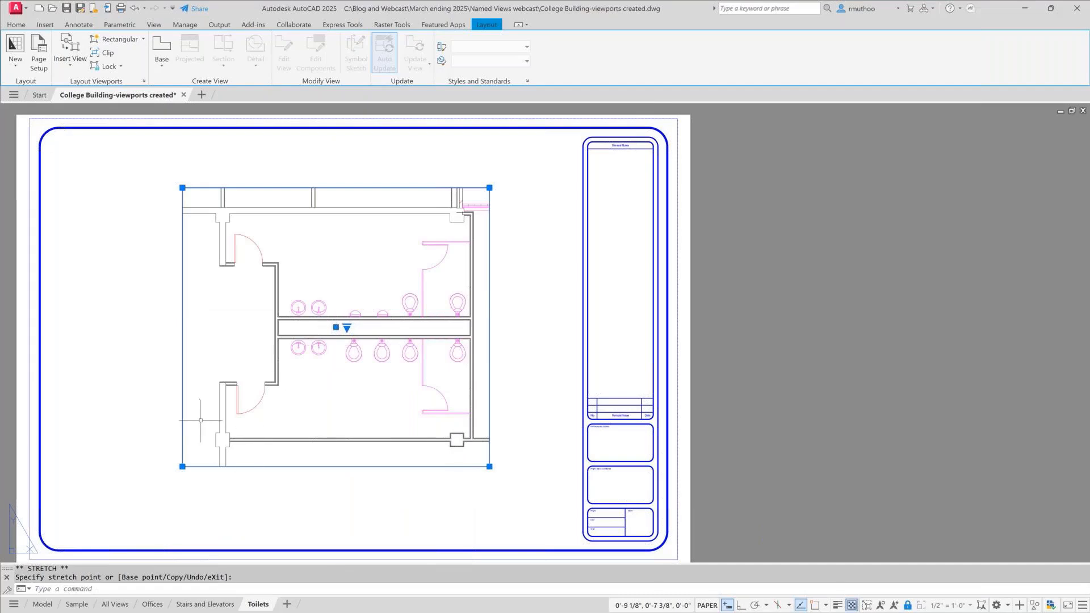
- Narrow the restroom viewport by moving its left edge inward about 1", and deselect it
{"action": "left_click", "coordinate": [182, 467]}
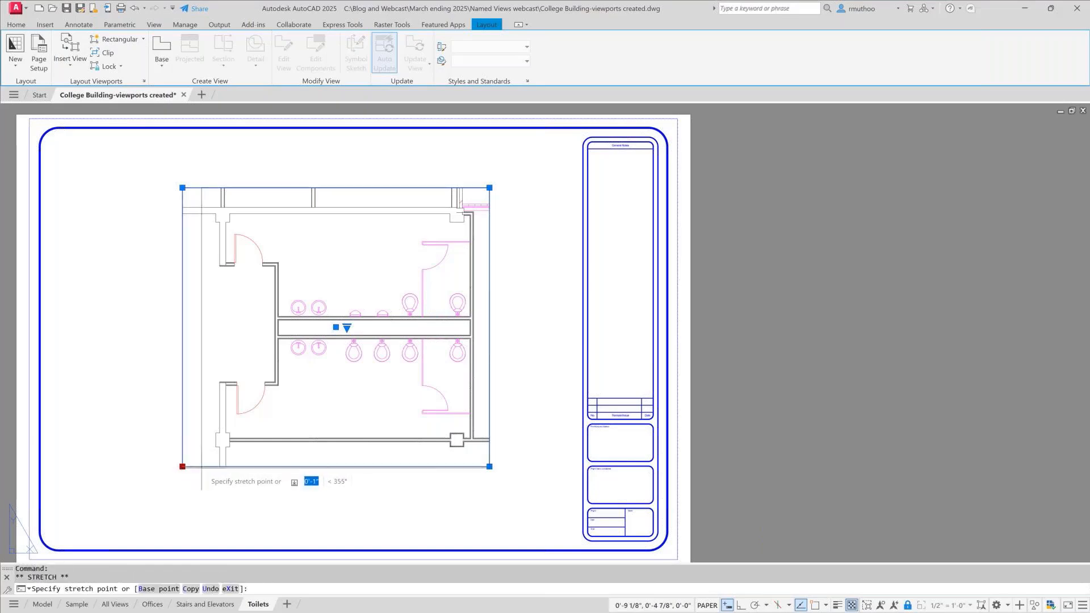
{"action": "left_click", "coordinate": [202, 467]}
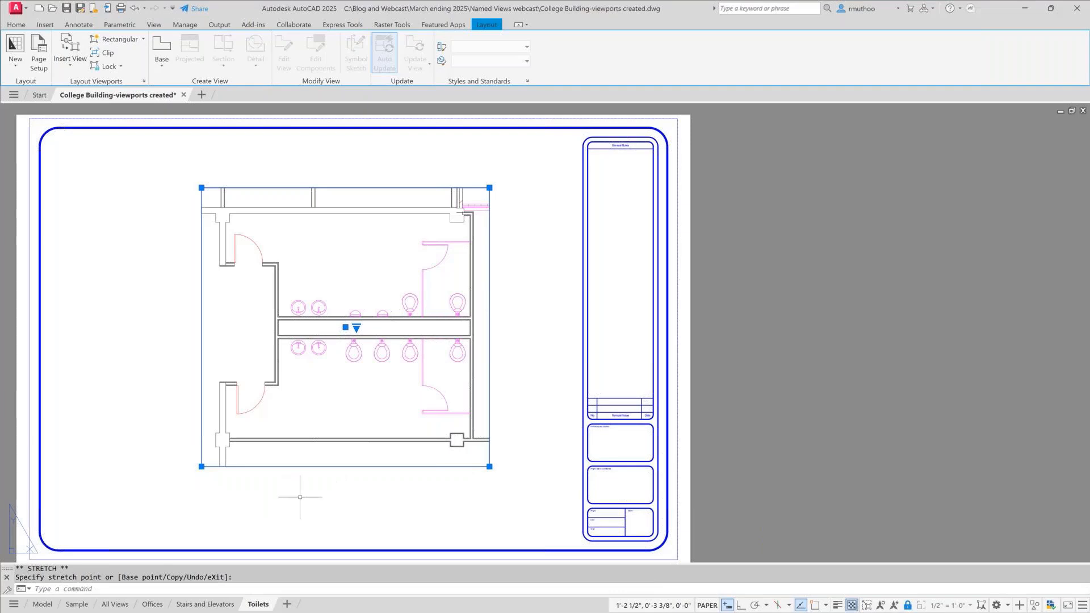
{"action": "key", "text": "Escape"}
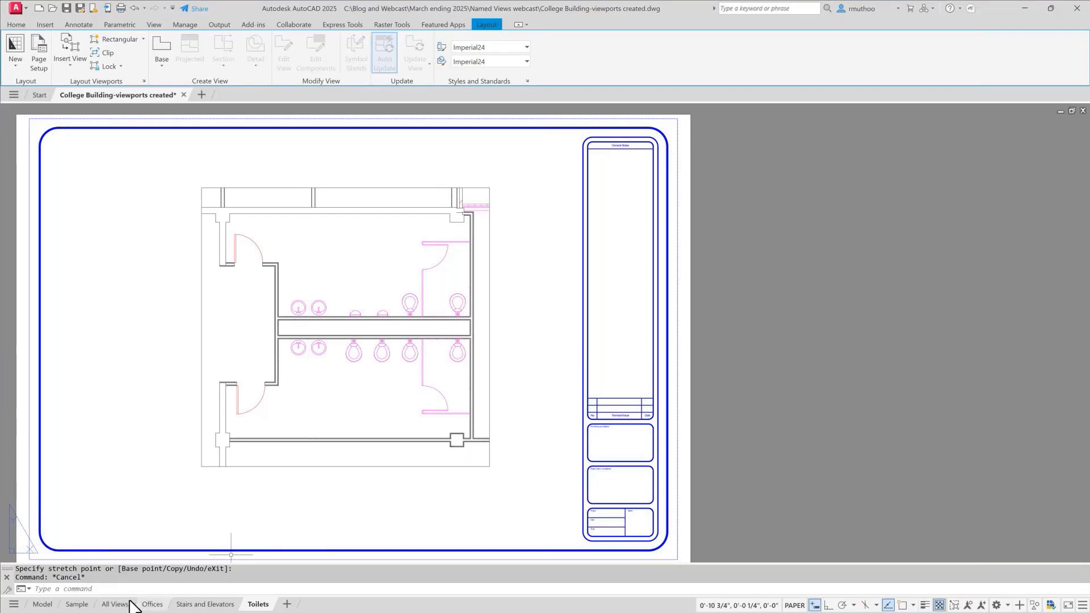
- Delete the Sample layout from the drawing and confirm its permanent removal
{"action": "left_click", "coordinate": [80, 604]}
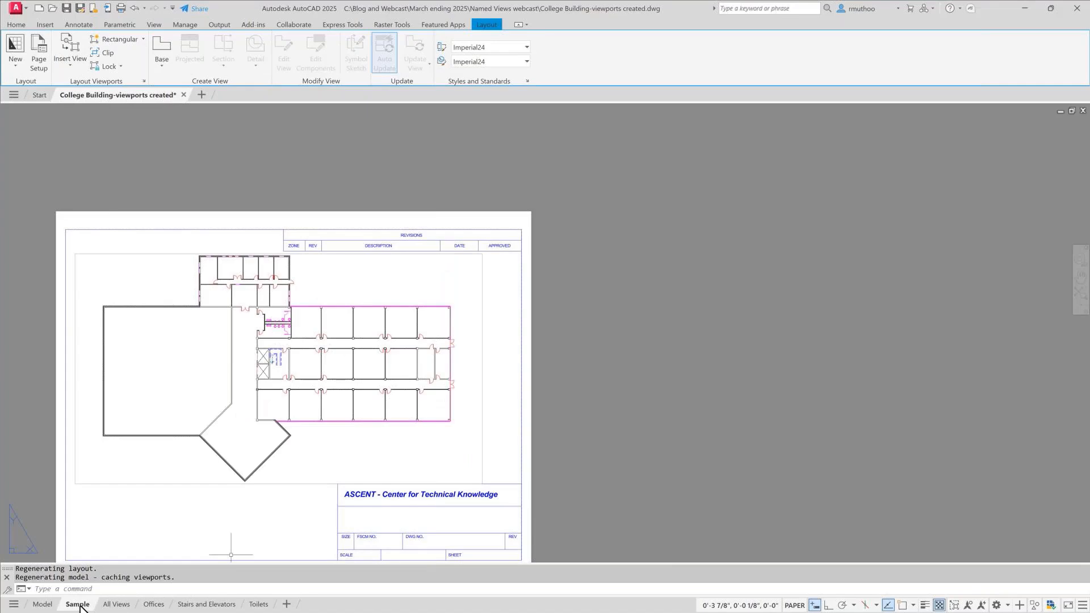
{"action": "right_click", "coordinate": [80, 606]}
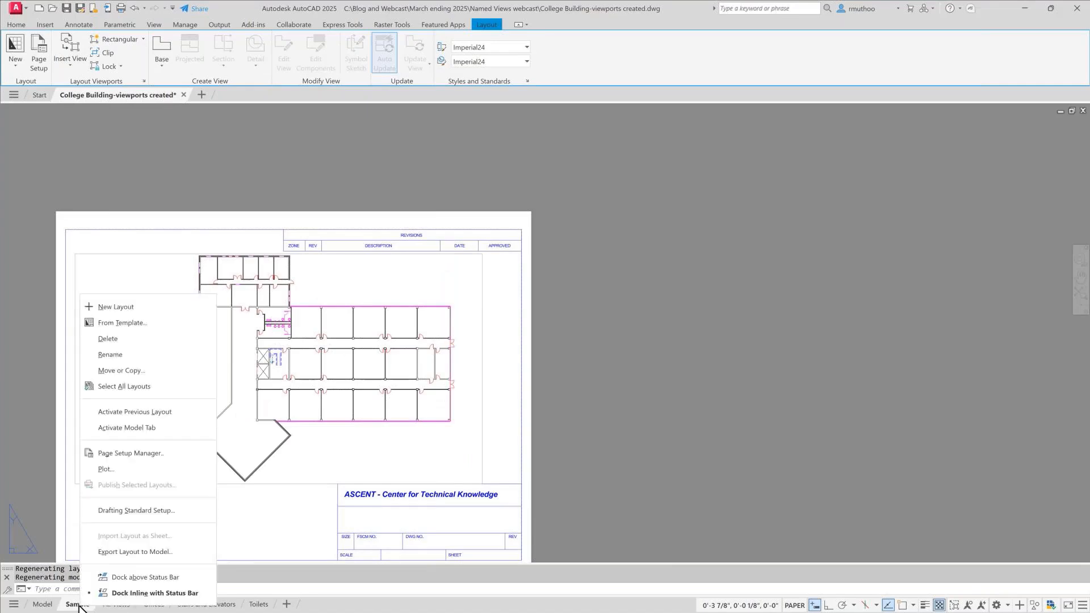
{"action": "left_click", "coordinate": [108, 339]}
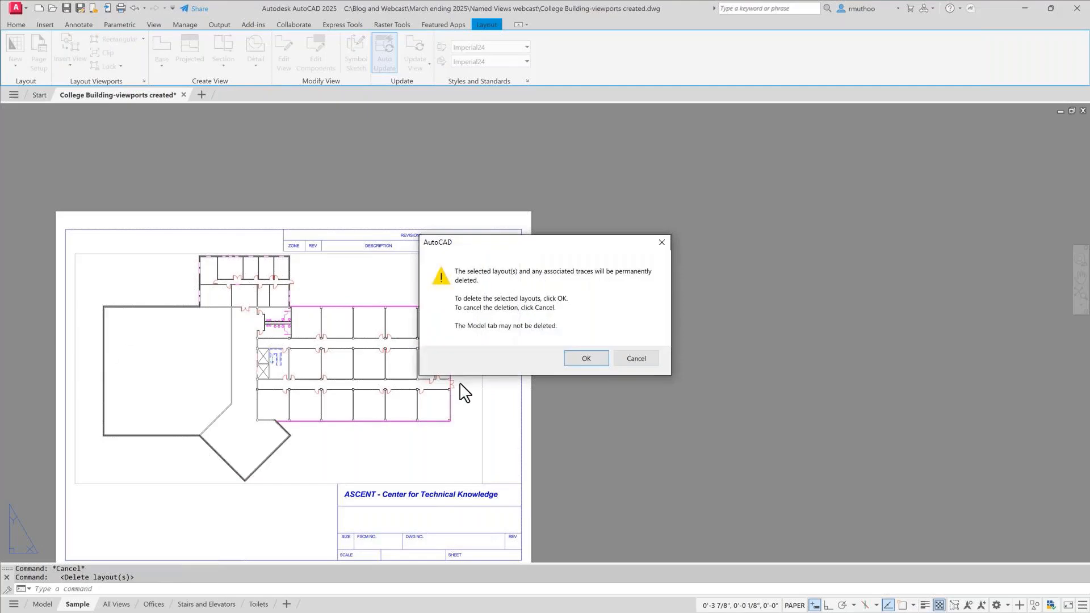
{"action": "left_click", "coordinate": [584, 359]}
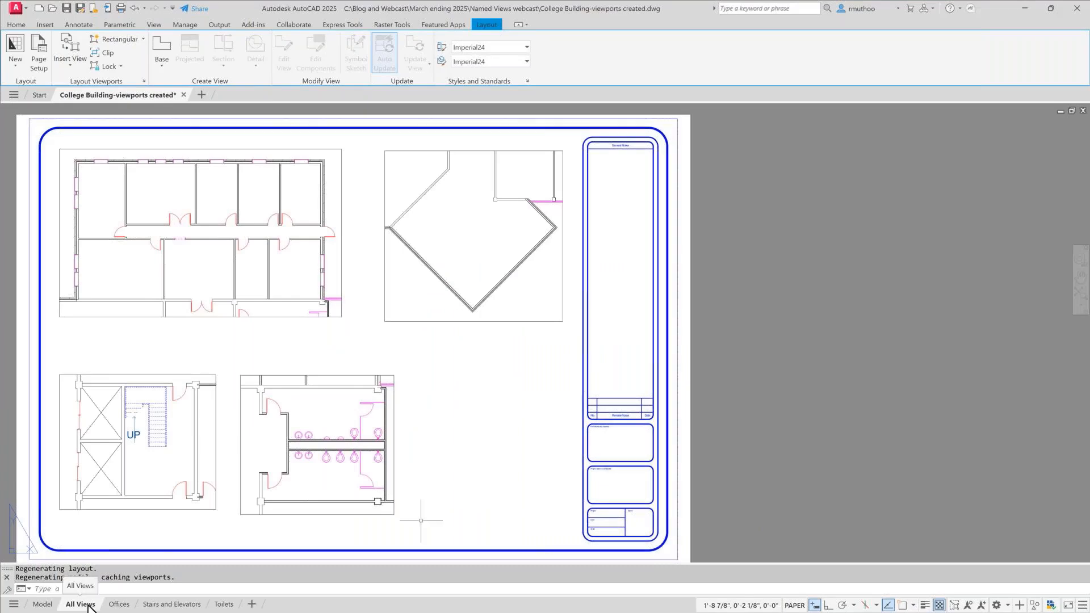
- Review the Offices, Stairs and Elevators, and Toilets layouts one after another
{"action": "left_click", "coordinate": [118, 606]}
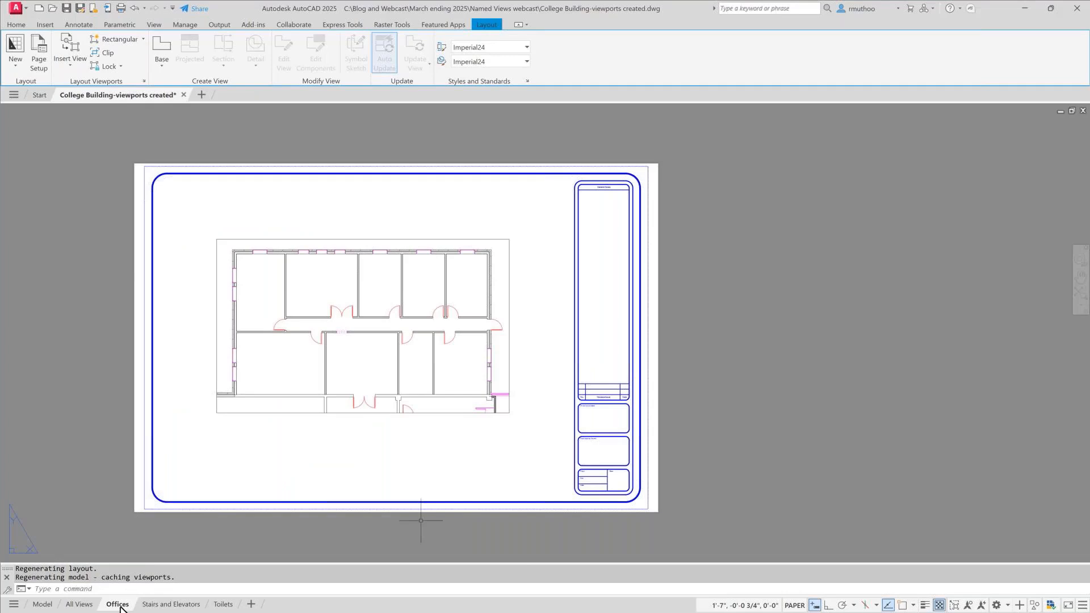
{"action": "left_click", "coordinate": [154, 605]}
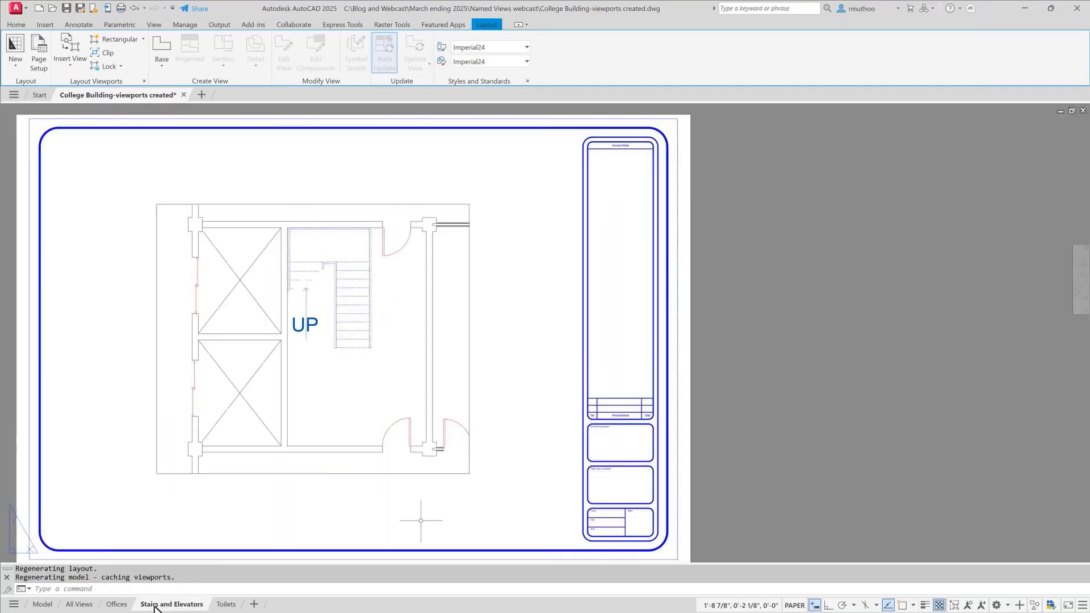
{"action": "left_click", "coordinate": [222, 605]}
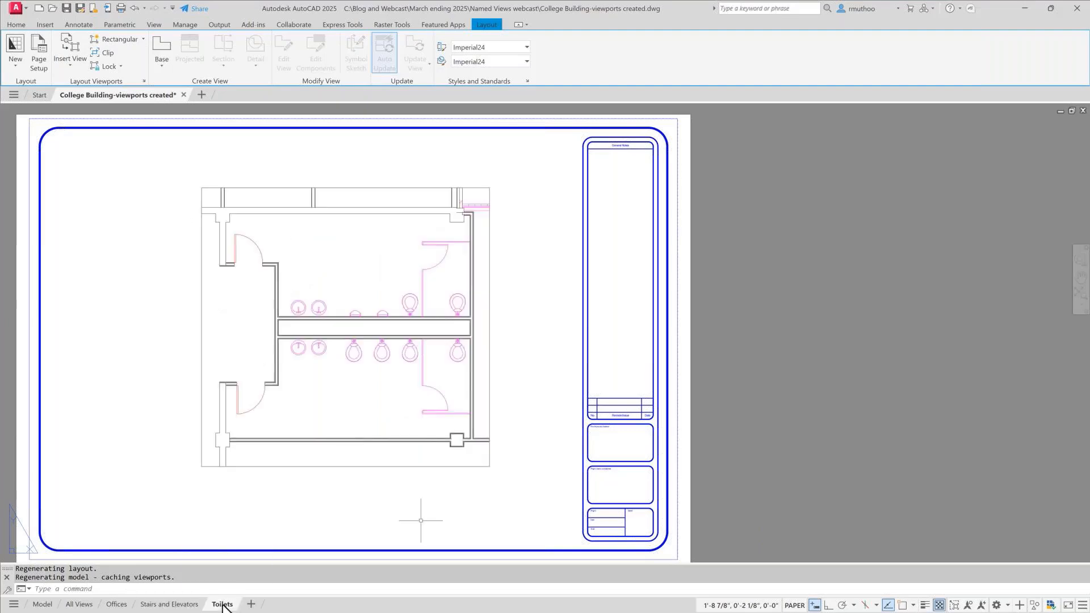